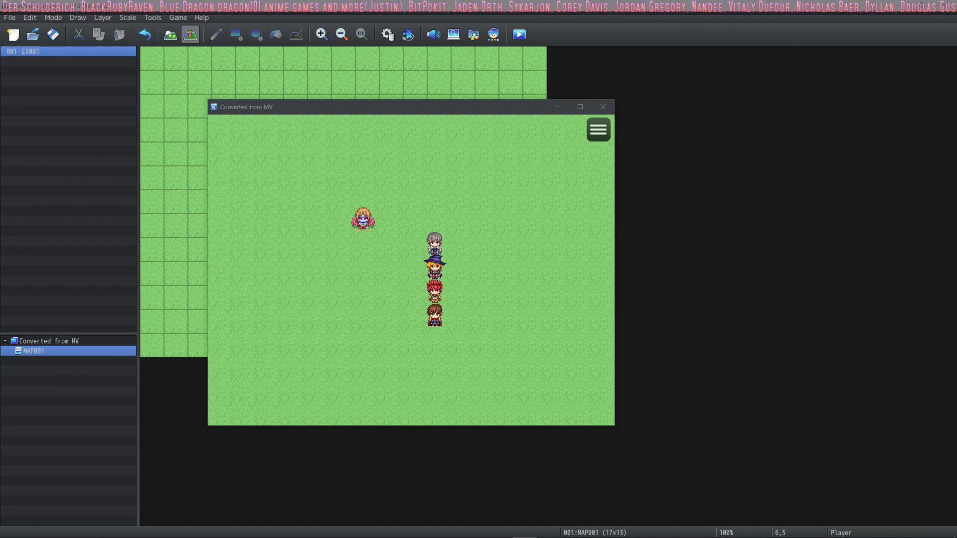
# - Walk the party next to the event, trigger its animation, then close the playtest window
pyautogui.click(459, 112)
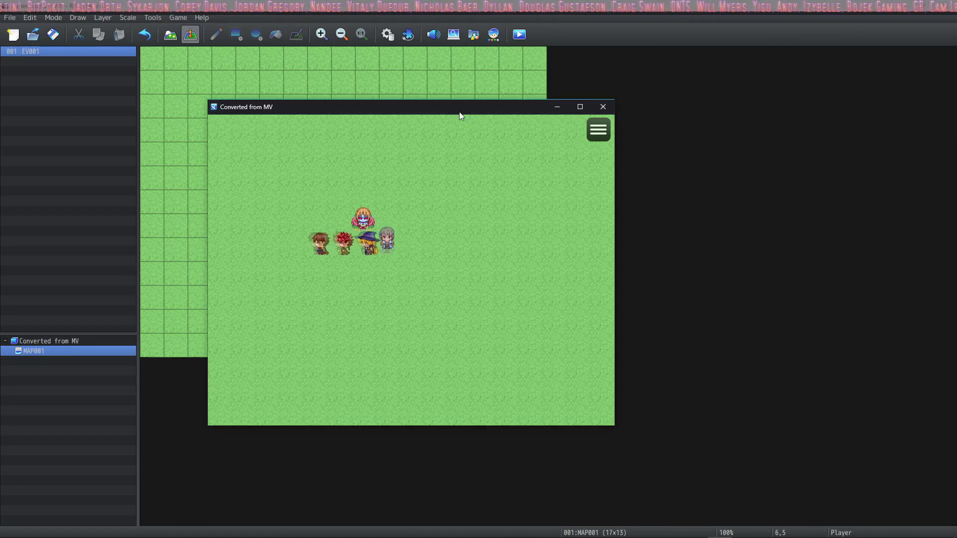
pyautogui.press('Right')
pyautogui.press('Right')
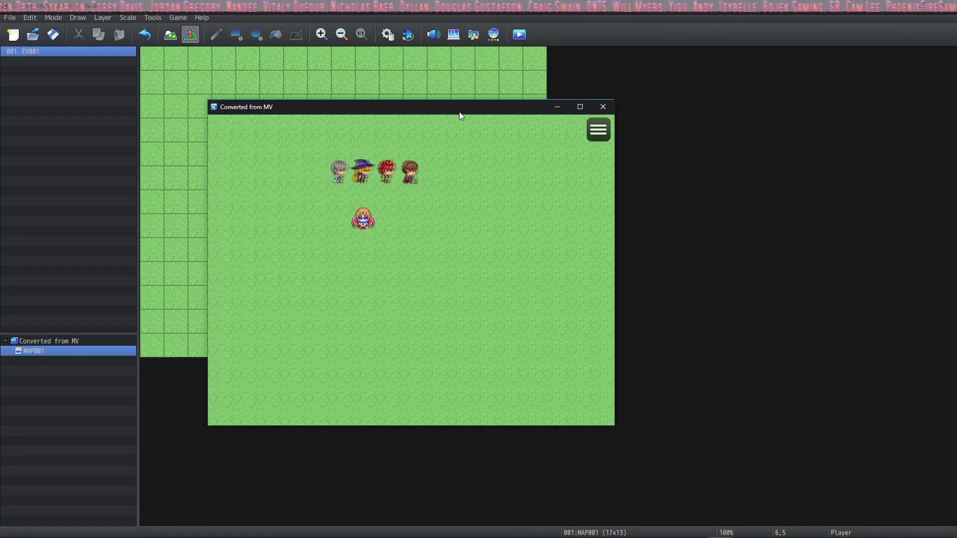
pyautogui.press('Down')
pyautogui.press('Down')
pyautogui.press('Left')
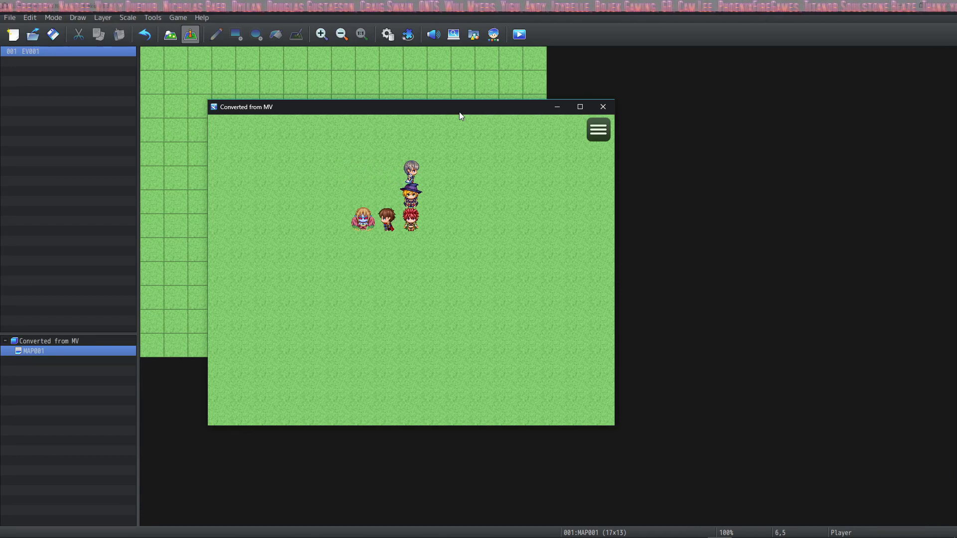
pyautogui.press('Return')
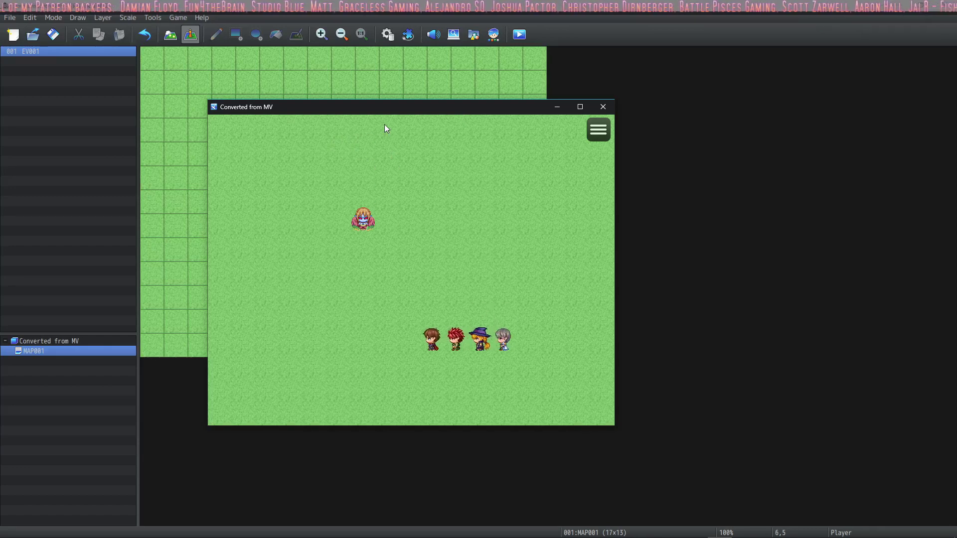
pyautogui.click(603, 107)
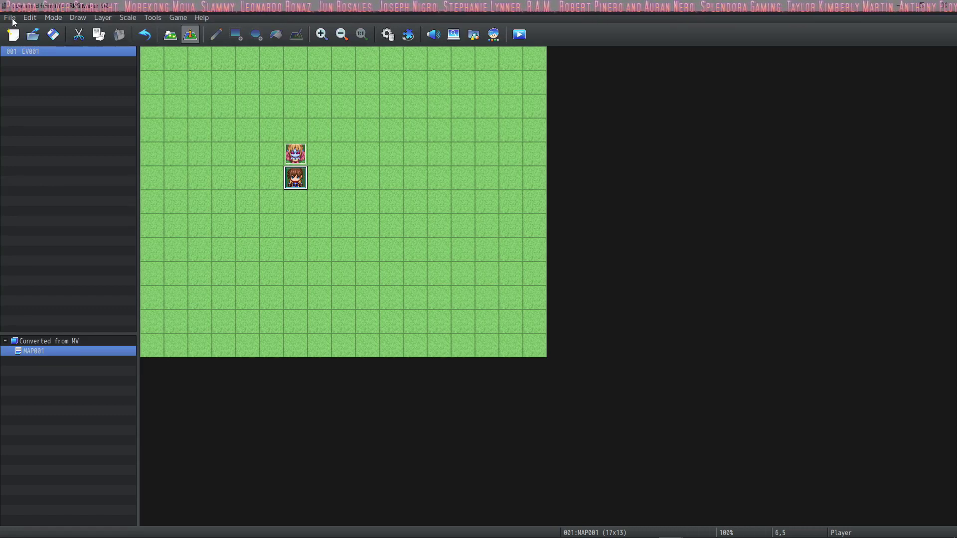
# - Open the converted project's folder via Game > Open Folder and enter its img folder
pyautogui.click(30, 18)
pyautogui.click(125, 3)
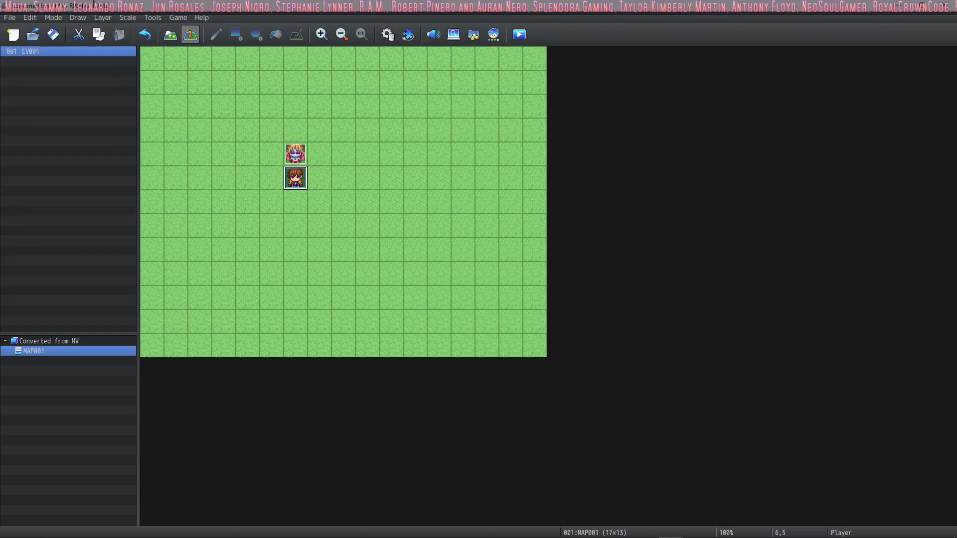
pyautogui.click(178, 17)
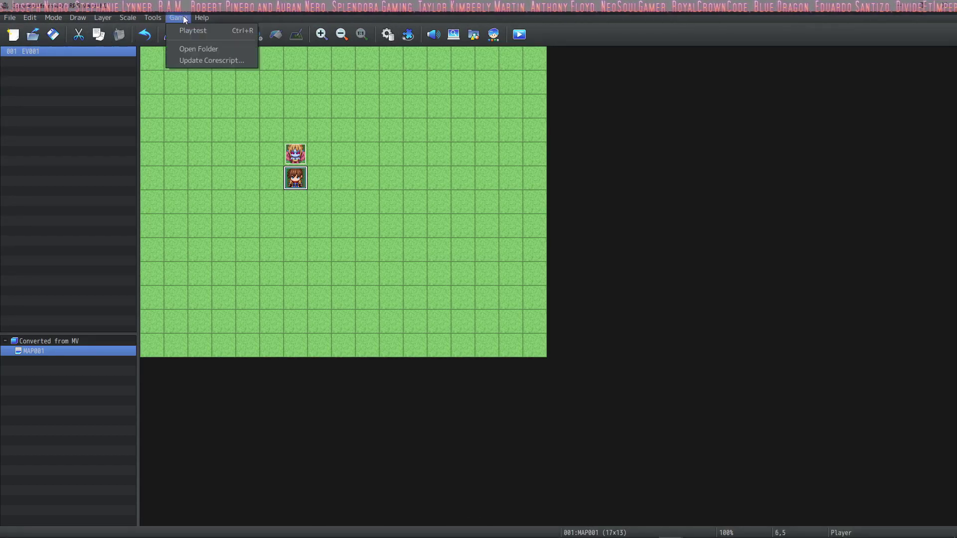
pyautogui.click(199, 51)
pyautogui.moveTo(319, 173); pyautogui.dragTo(247, 95)
pyautogui.doubleClick(184, 238)
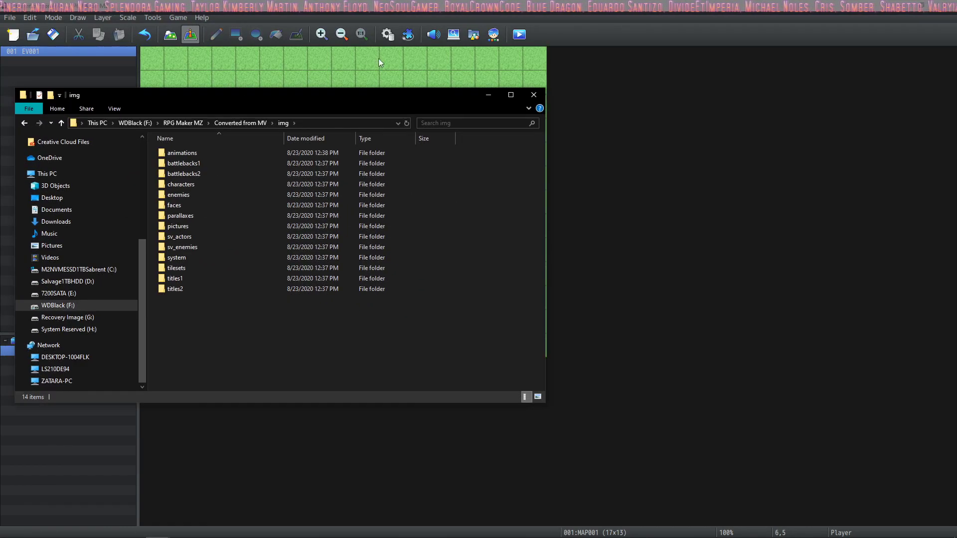
# - Copy the animations folder from Dungeons of Driftwood's img folder
pyautogui.moveTo(144, 529)
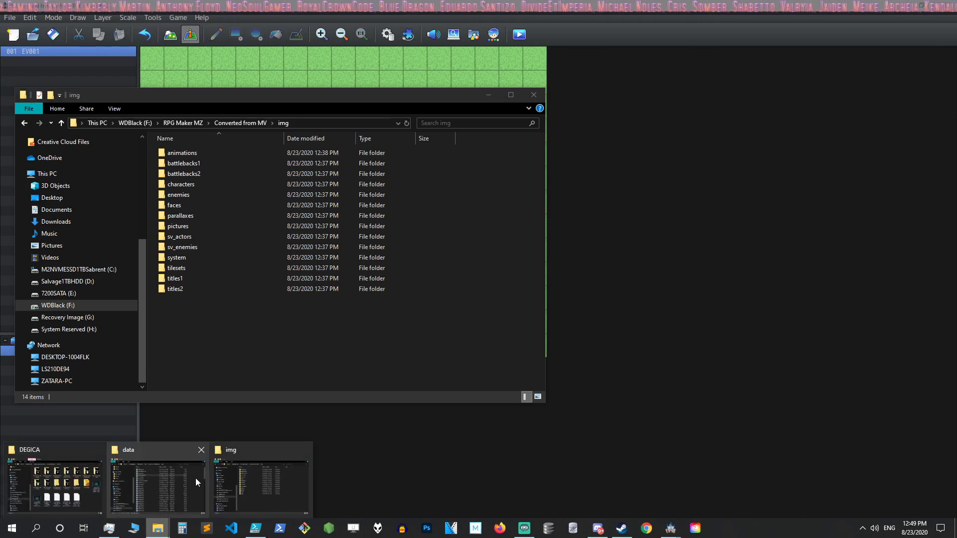
pyautogui.click(156, 480)
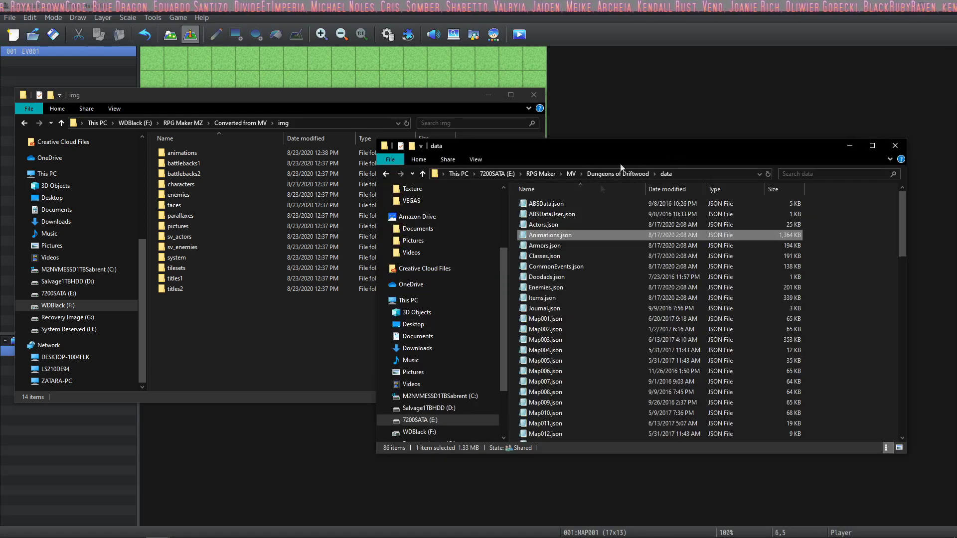
pyautogui.click(626, 178)
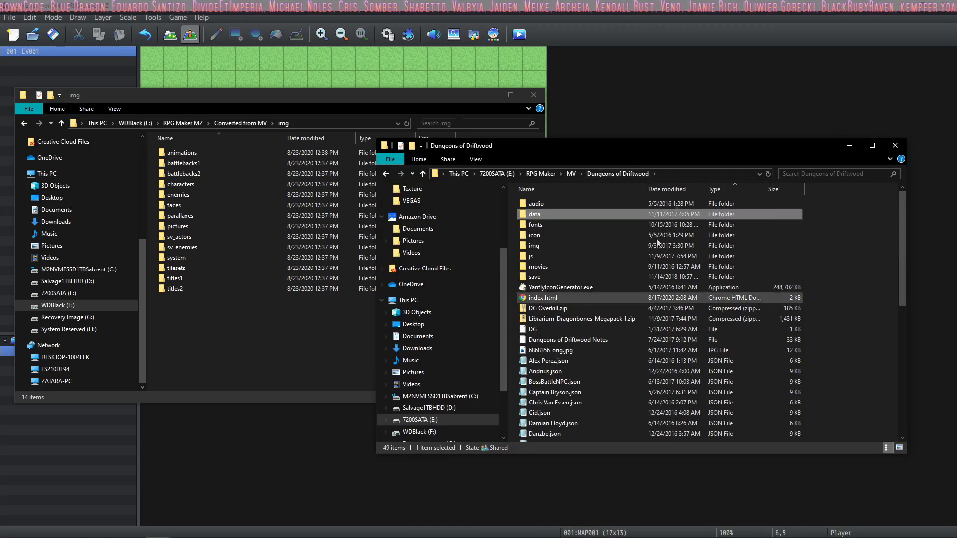
pyautogui.doubleClick(540, 245)
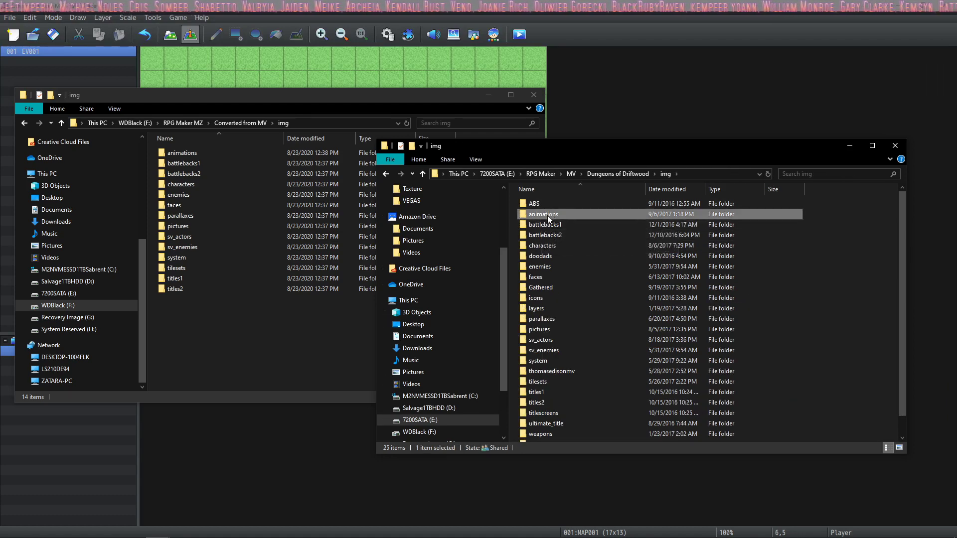
pyautogui.rightClick(547, 218)
pyautogui.click(453, 449)
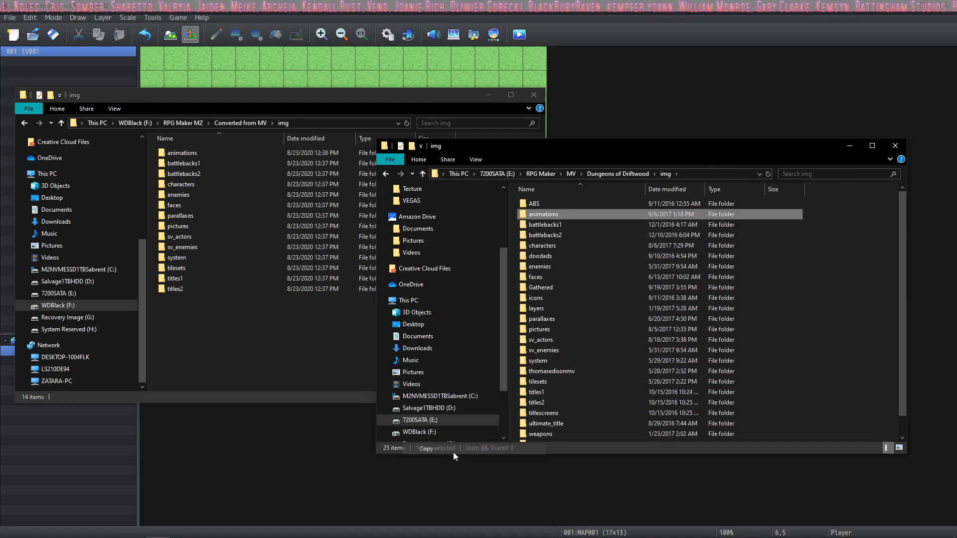
# - Arrange both Explorer windows and go up to the Converted from MV project folder
pyautogui.click(301, 342)
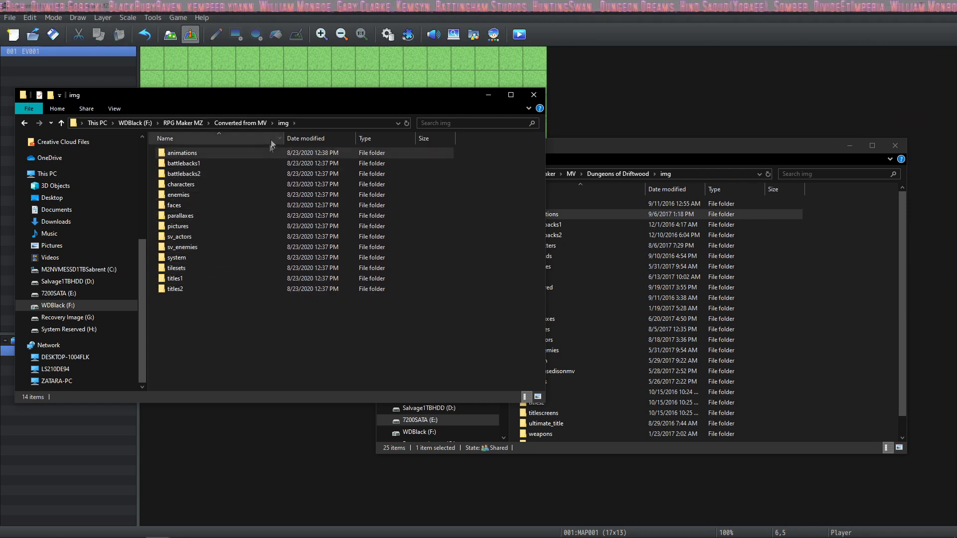
pyautogui.click(573, 146)
pyautogui.click(279, 98)
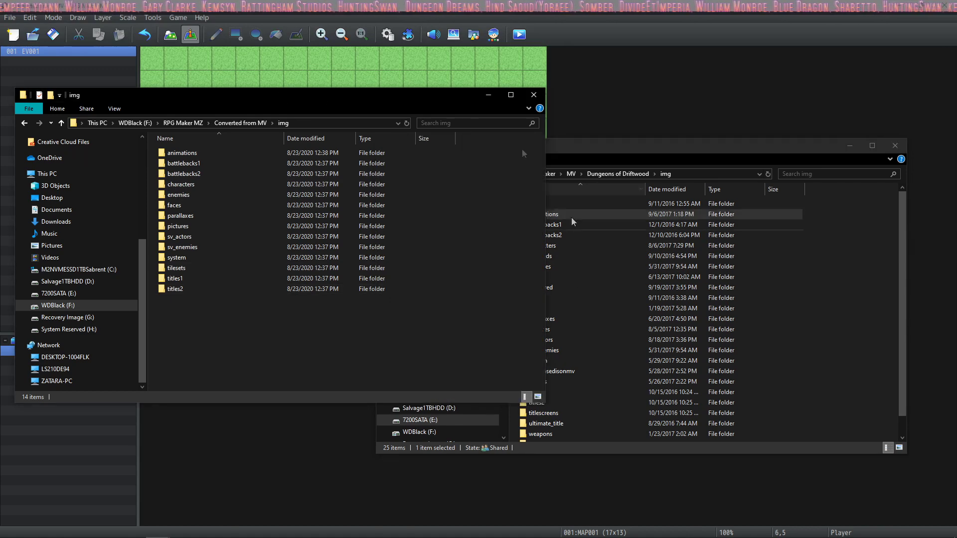
pyautogui.click(599, 145)
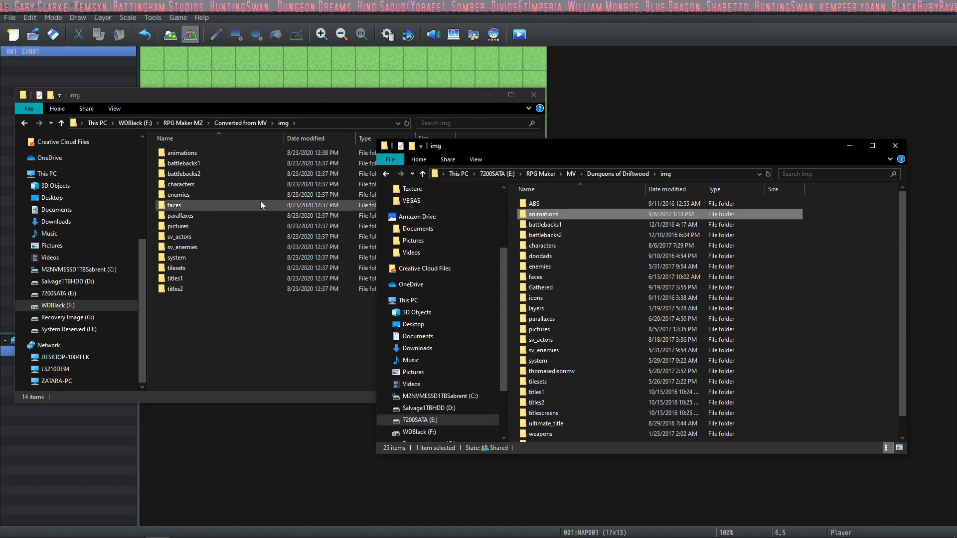
pyautogui.click(249, 123)
# - Copy Animations.json from the Dungeons of Driftwood data folder and bring the Converted from MV window forward
pyautogui.click(618, 173)
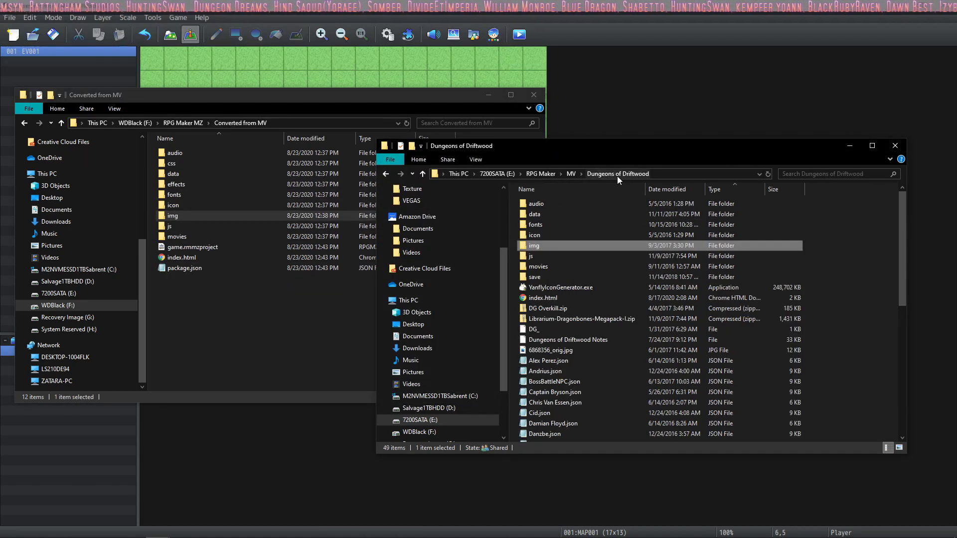
pyautogui.doubleClick(540, 215)
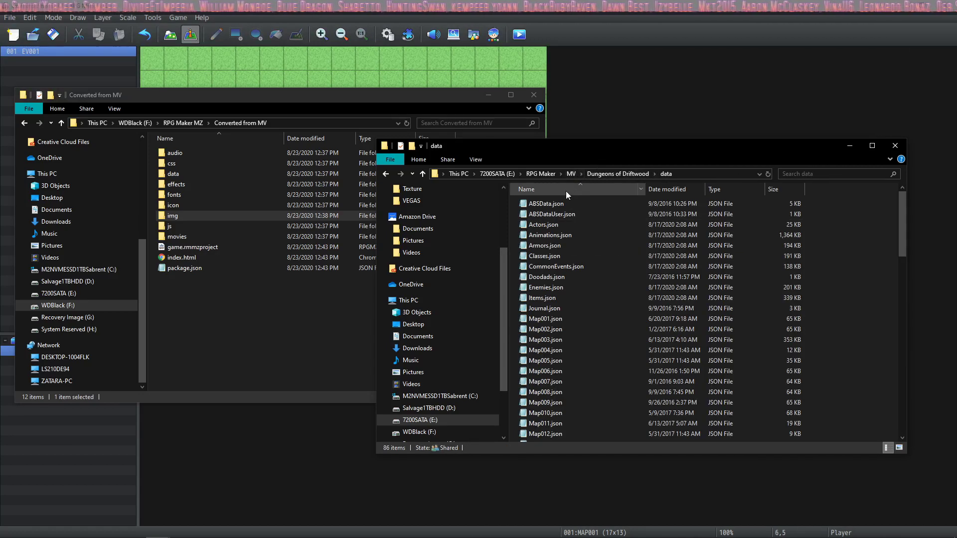
pyautogui.click(562, 237)
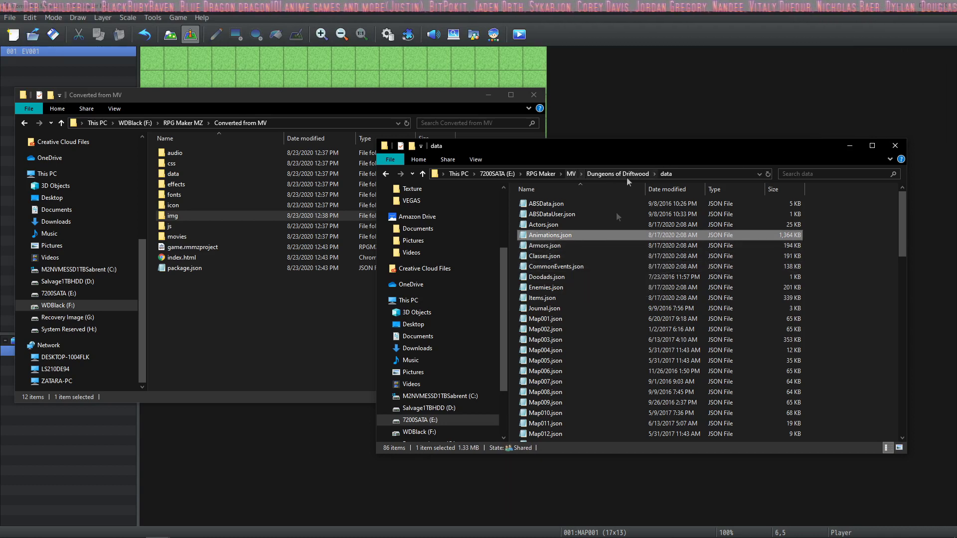
pyautogui.click(361, 103)
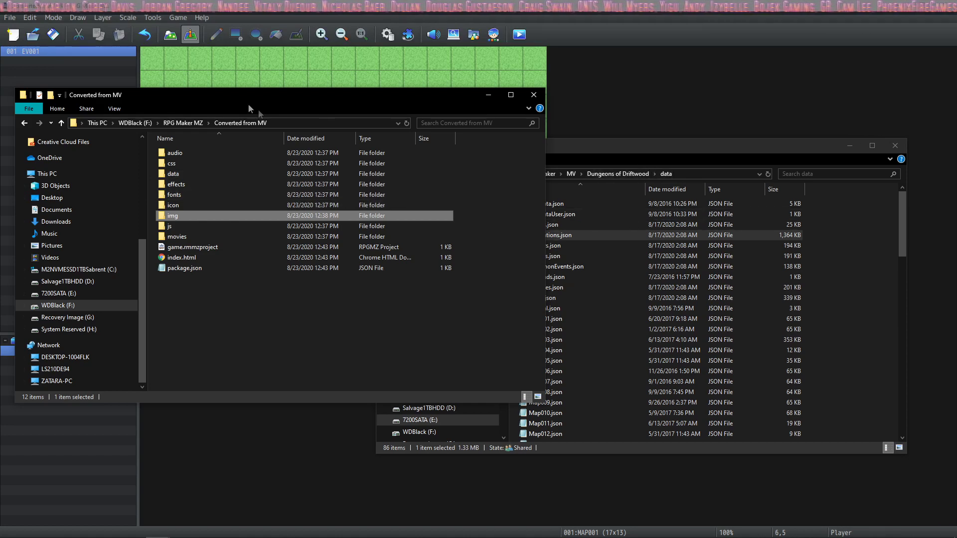
pyautogui.moveTo(247, 99); pyautogui.dragTo(228, 39)
# - Paste Animations.json into the converted project's data folder, declining to replace, and close both data windows
pyautogui.doubleClick(162, 113)
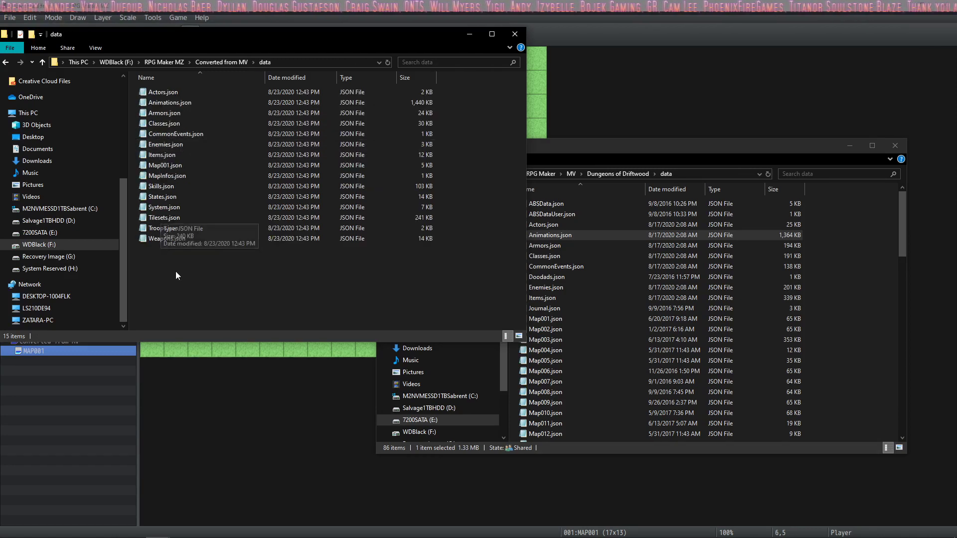
pyautogui.hotkey('ctrl', 'v')
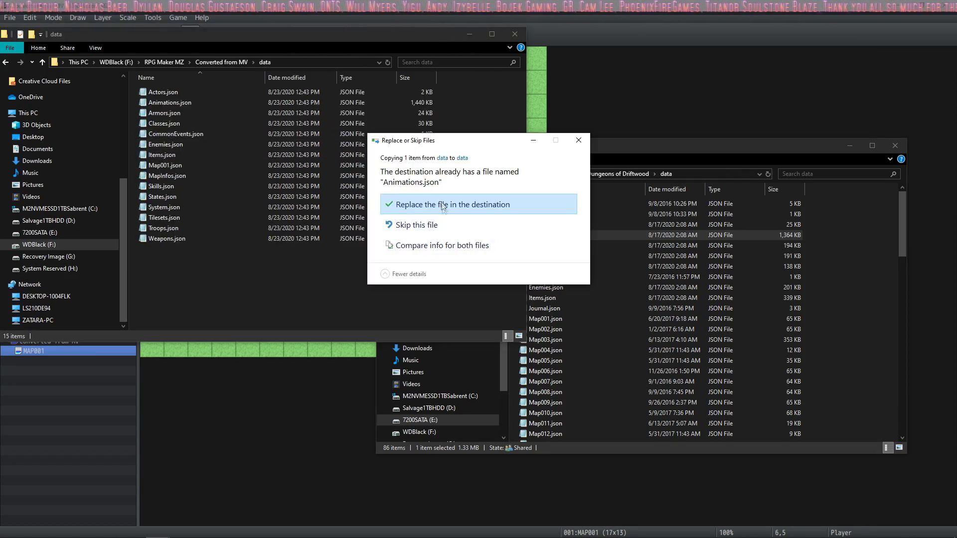
pyautogui.click(579, 140)
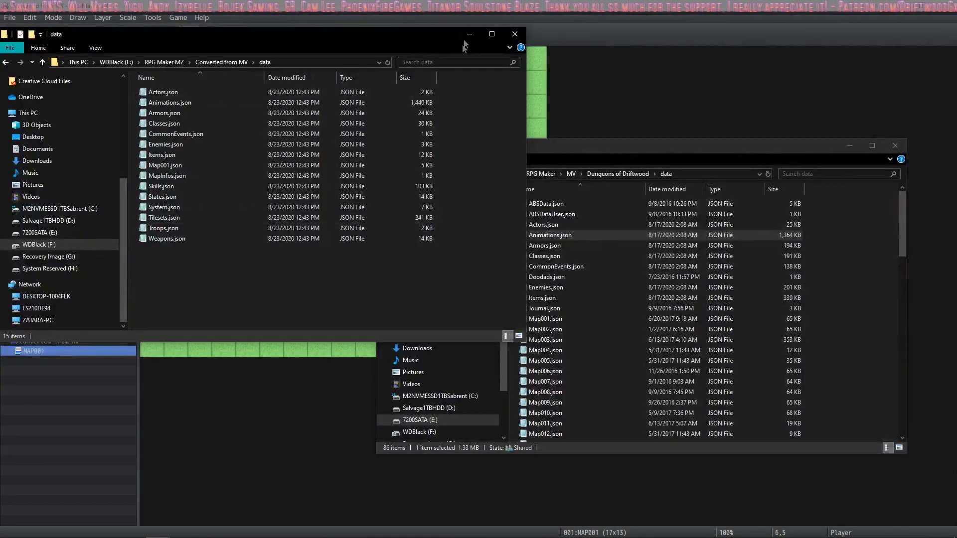
pyautogui.click(515, 34)
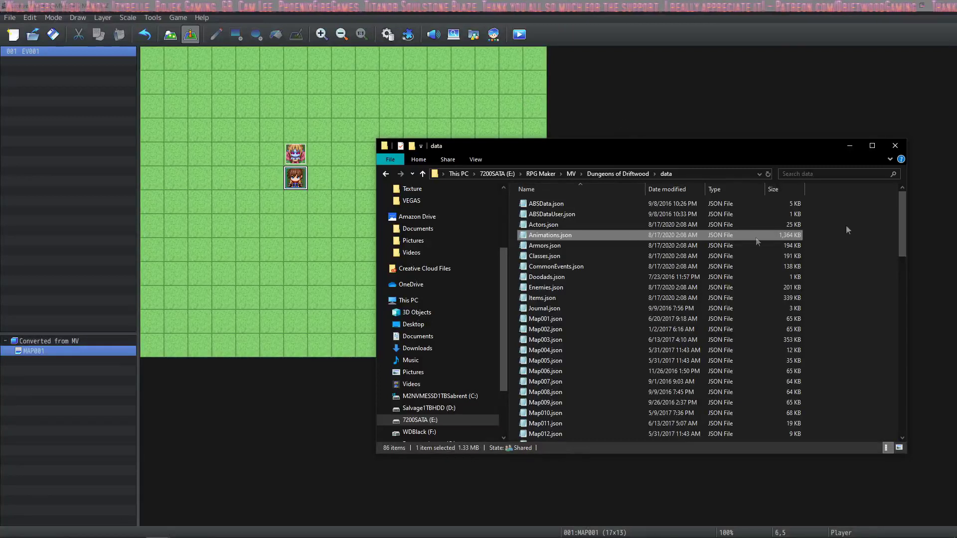
pyautogui.click(849, 147)
# - Open the Database on its Animations list in RPG Maker MZ
pyautogui.click(7, 19)
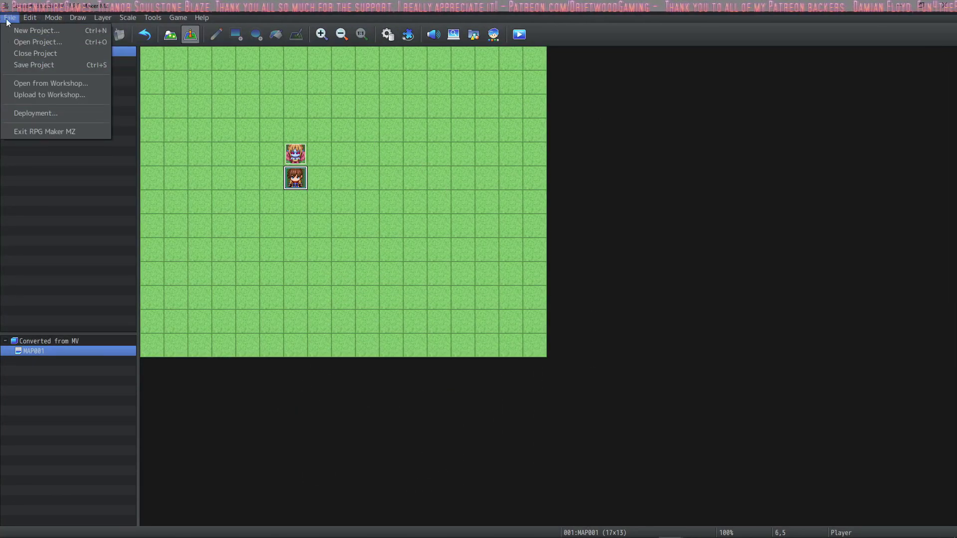
pyautogui.moveTo(22, 19)
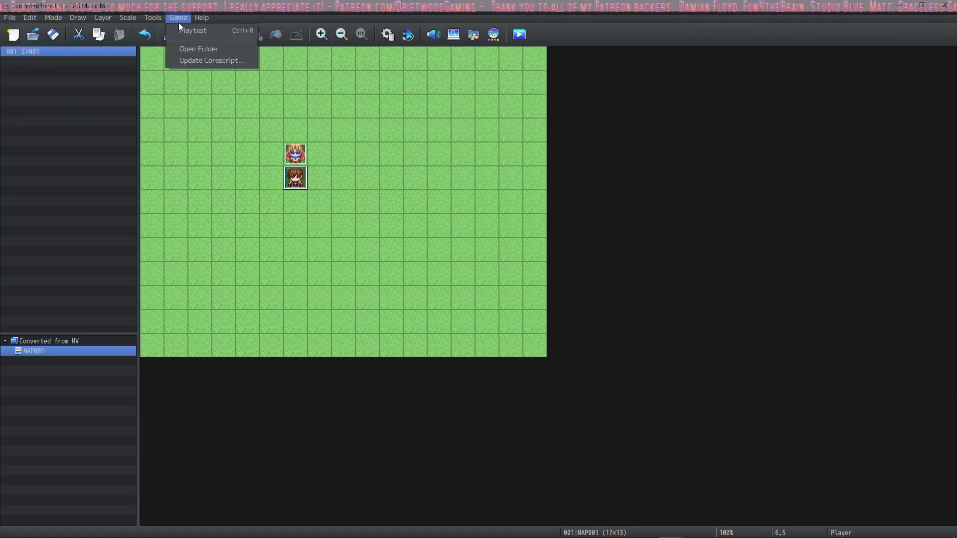
pyautogui.click(165, 29)
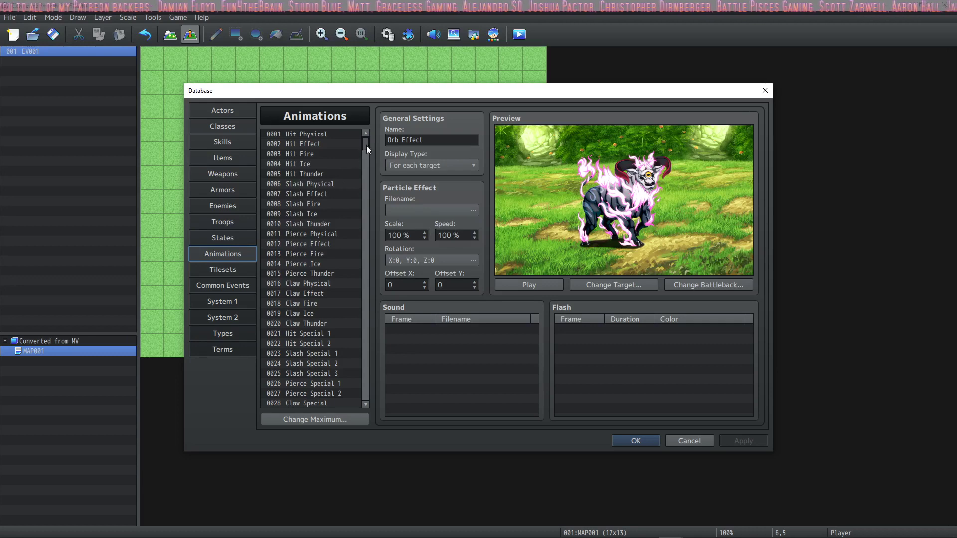
pyautogui.moveTo(367, 146)
pyautogui.mouseDown()
pyautogui.moveTo(365, 159)
pyautogui.moveTo(366, 133)
pyautogui.mouseUp()
pyautogui.click(318, 162)
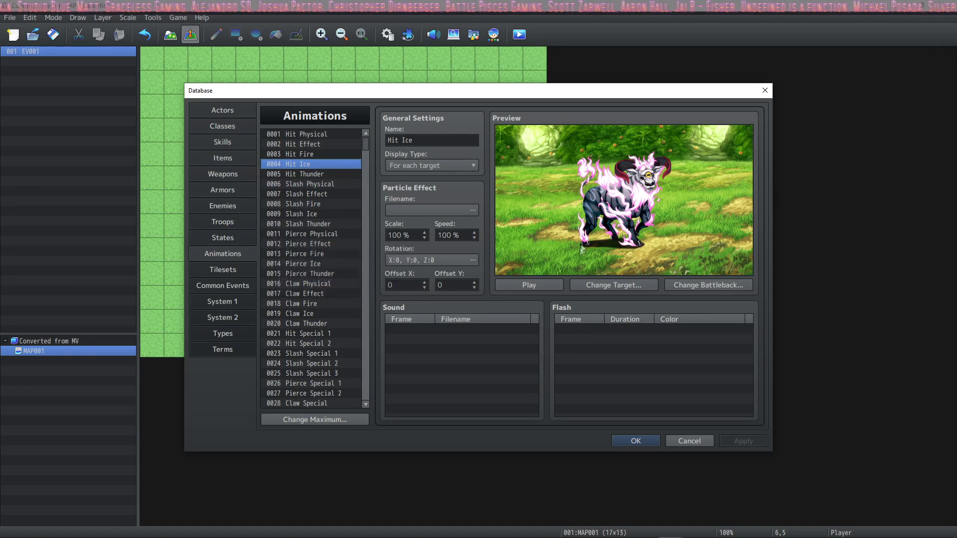
pyautogui.click(547, 287)
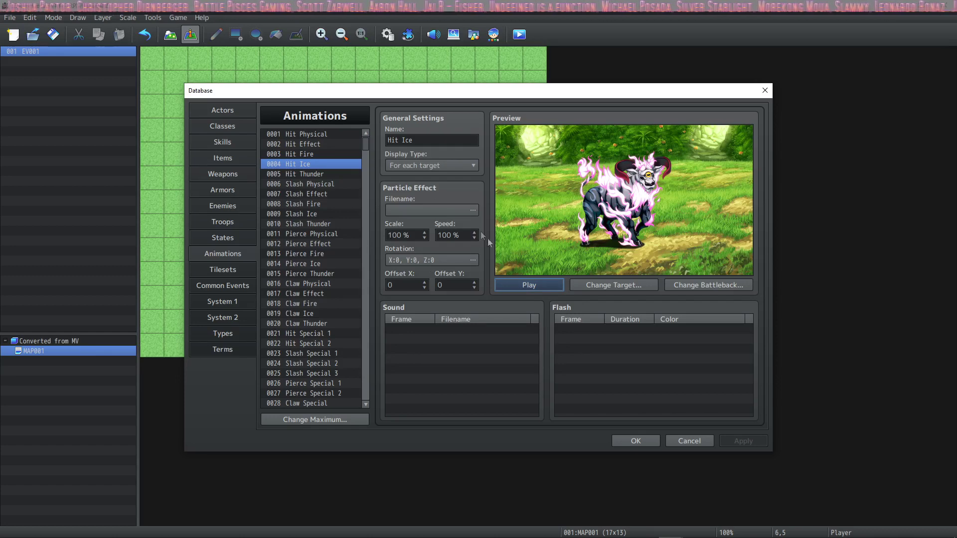
pyautogui.click(309, 214)
pyautogui.click(251, 273)
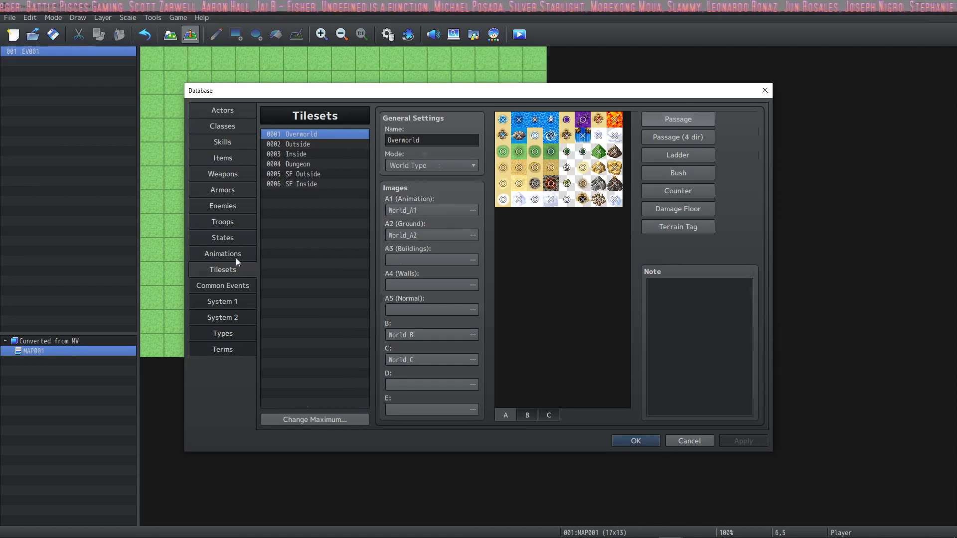
pyautogui.click(235, 257)
pyautogui.click(341, 196)
pyautogui.scroll(-2, 319, 224)
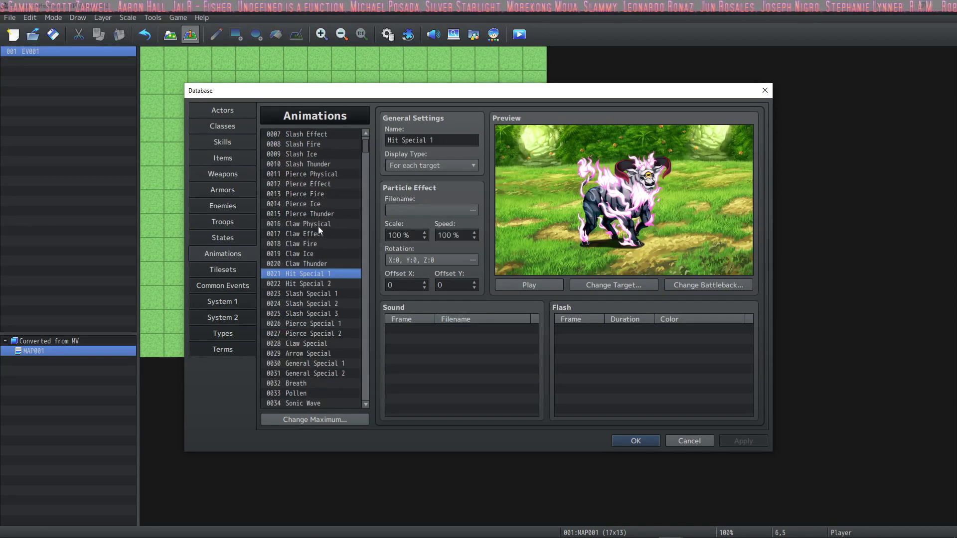
pyautogui.click(316, 324)
pyautogui.click(326, 284)
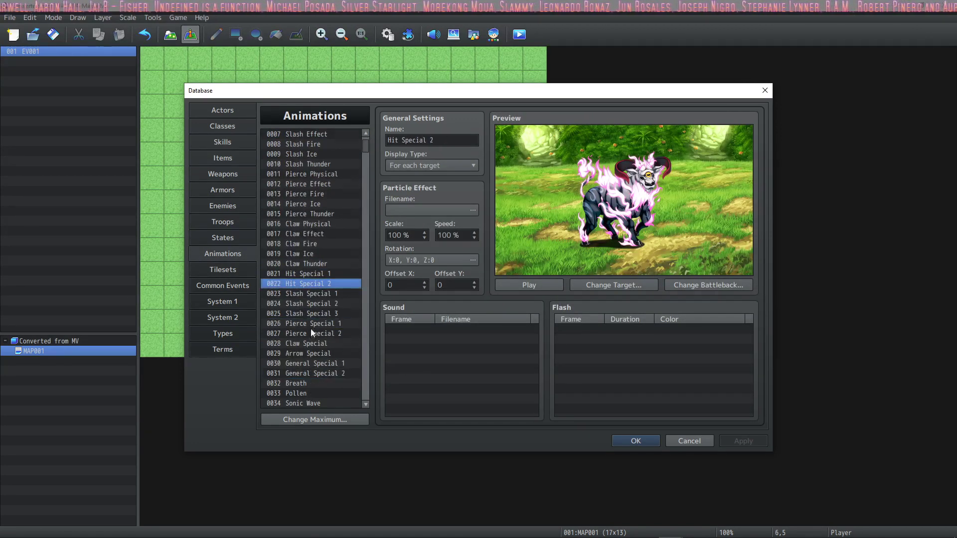
pyautogui.scroll(-9, 310, 330)
pyautogui.click(299, 174)
pyautogui.click(306, 234)
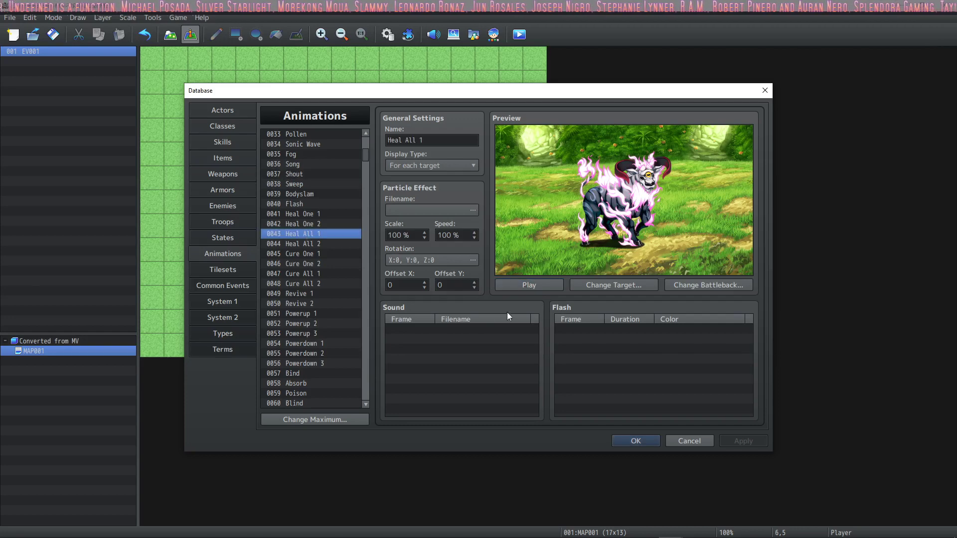
pyautogui.moveTo(366, 145)
pyautogui.mouseDown()
pyautogui.moveTo(369, 163)
pyautogui.moveTo(341, 211)
pyautogui.mouseUp()
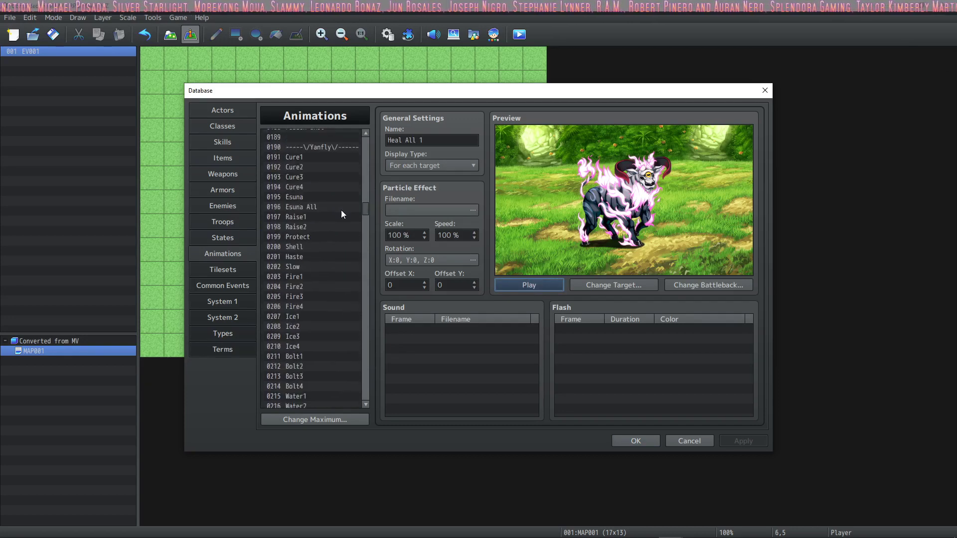
pyautogui.click(341, 207)
pyautogui.scroll(-5, 309, 250)
pyautogui.click(307, 265)
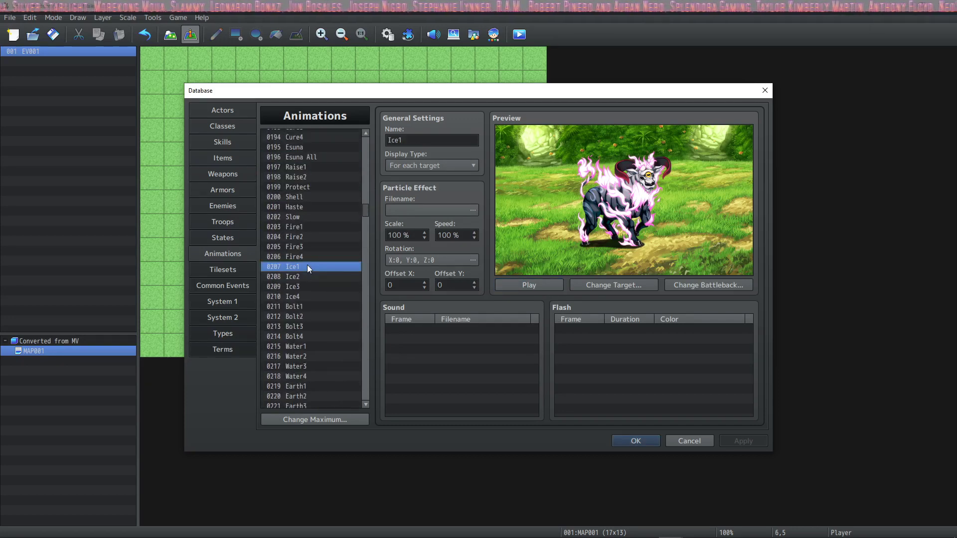
pyautogui.scroll(-5, 309, 255)
pyautogui.click(629, 440)
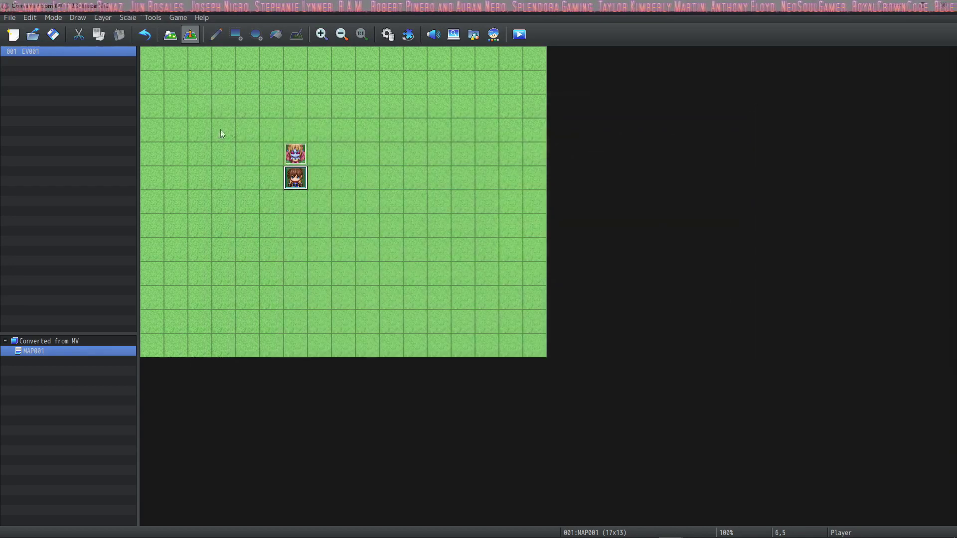
# - Reopen the Animations database from the map and inspect the call snow entry
pyautogui.doubleClick(301, 158)
pyautogui.press('Escape')
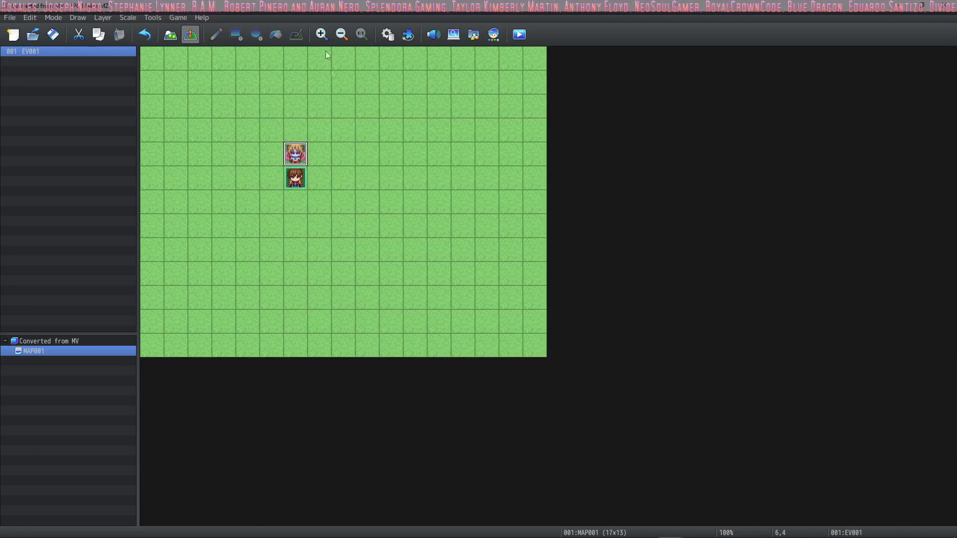
pyautogui.click(388, 34)
pyautogui.scroll(-20, 369, 252)
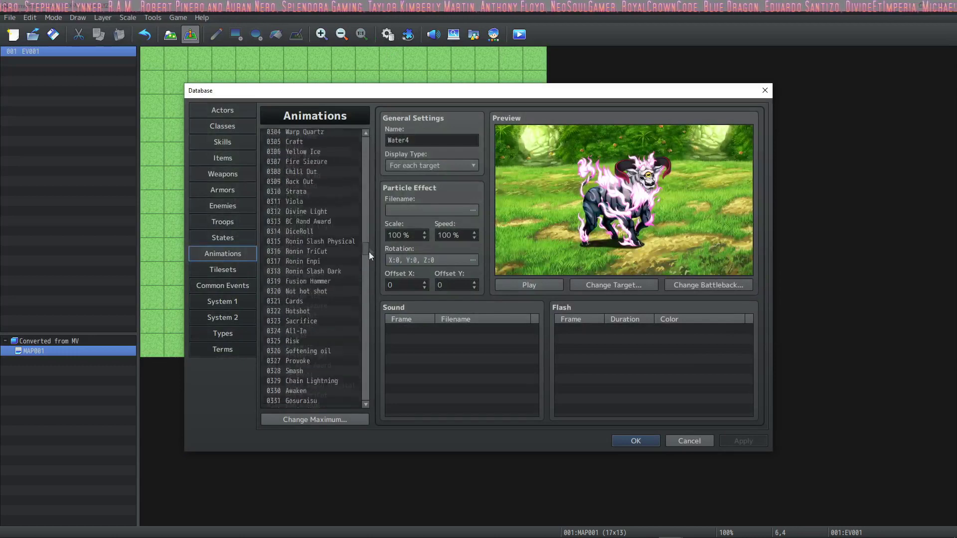
pyautogui.click(322, 277)
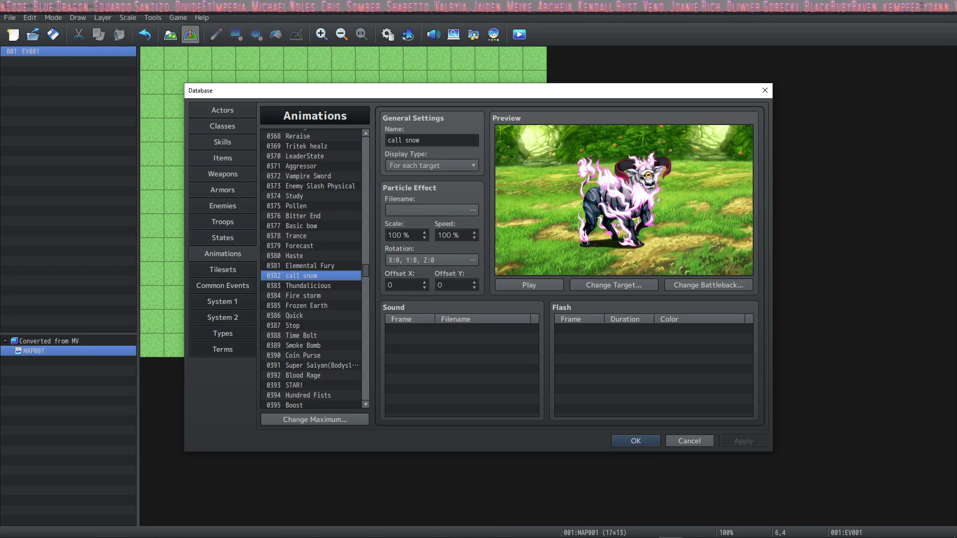
pyautogui.click(623, 487)
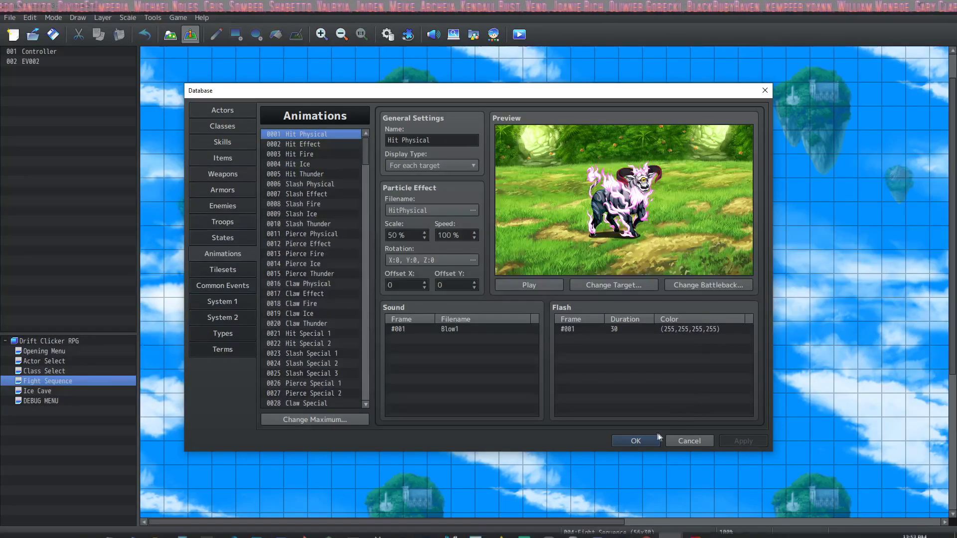
# - Preview the Hit Fire animation in the Drift Clicker RPG project
pyautogui.moveTo(365, 154); pyautogui.dragTo(370, 121)
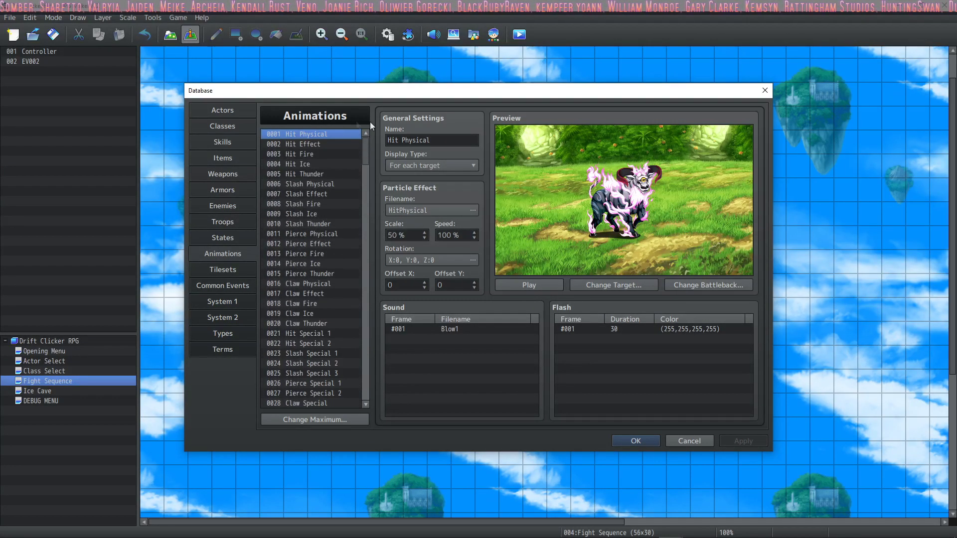
pyautogui.click(299, 154)
pyautogui.click(536, 286)
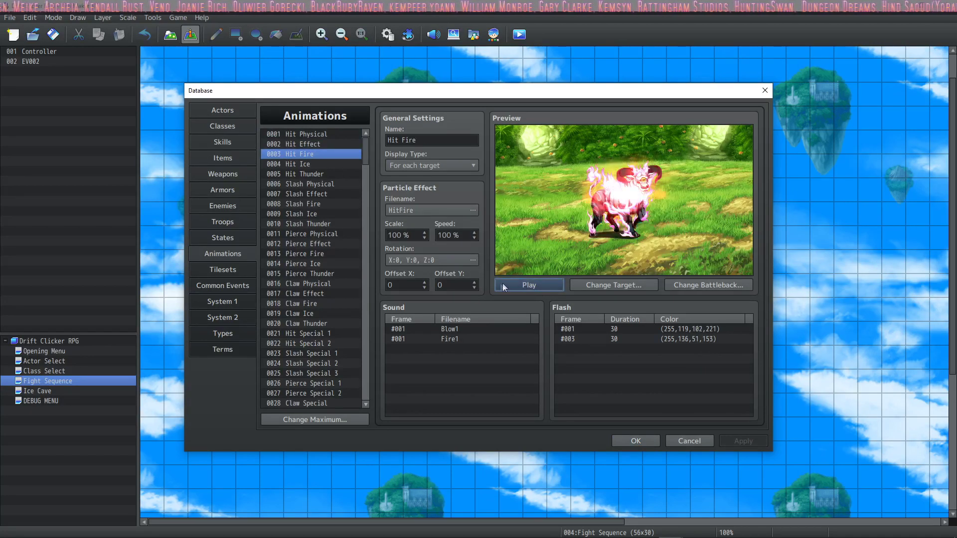
# - Select animations 0001 Hit Physical through 0128 Charge Animation and copy them
pyautogui.click(309, 134)
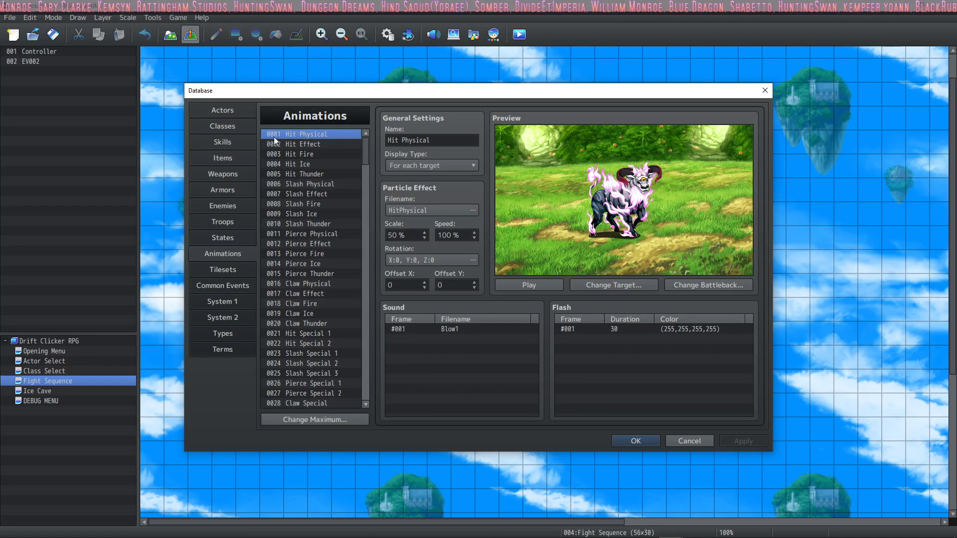
pyautogui.scroll(-15, 299, 193)
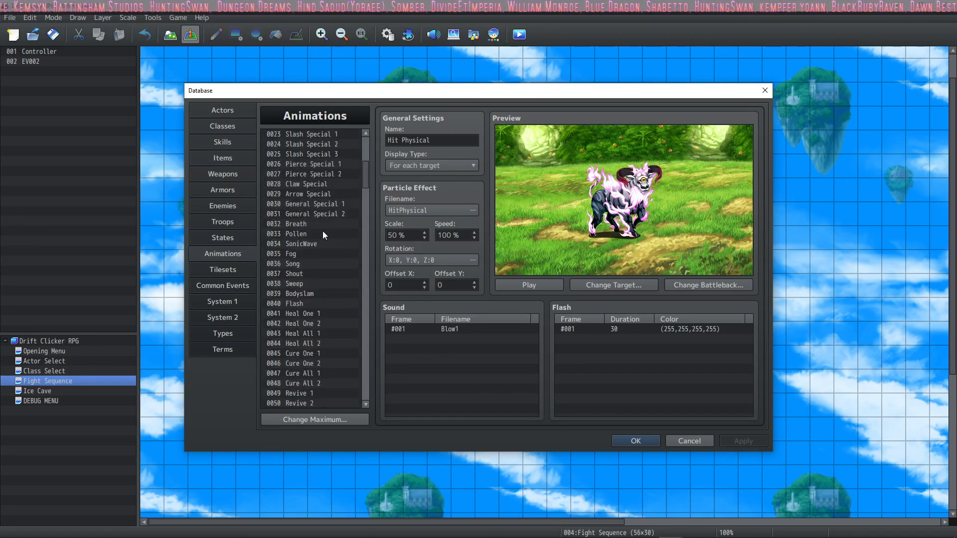
pyautogui.moveTo(367, 193); pyautogui.dragTo(361, 282)
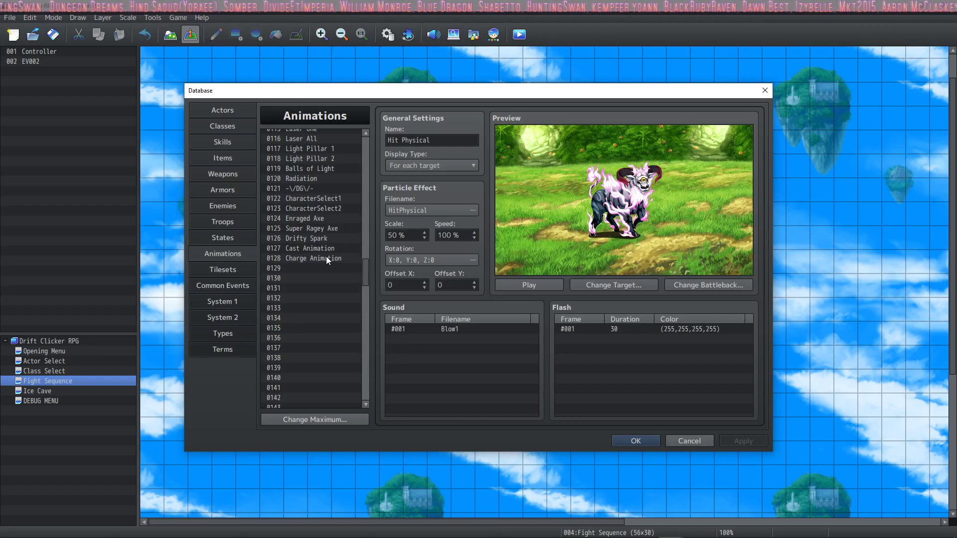
pyautogui.keyDown('shift'); pyautogui.click(326, 257); pyautogui.keyUp('shift')
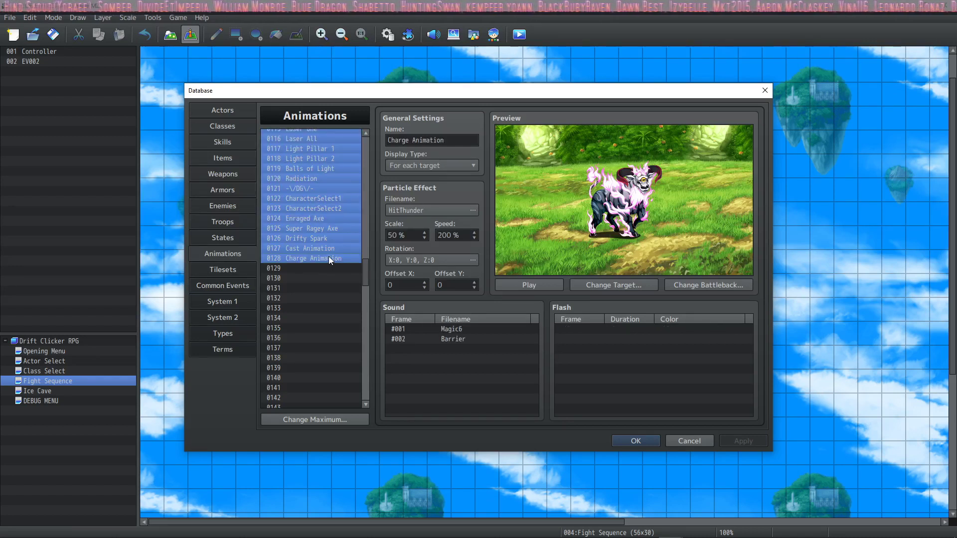
pyautogui.rightClick(303, 258)
pyautogui.press('Escape')
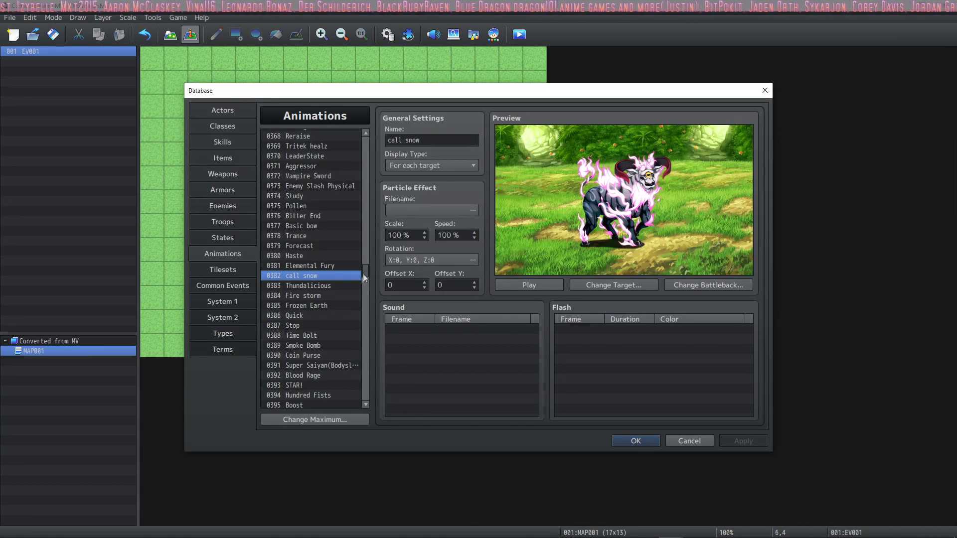
pyautogui.moveTo(369, 269); pyautogui.dragTo(362, 333)
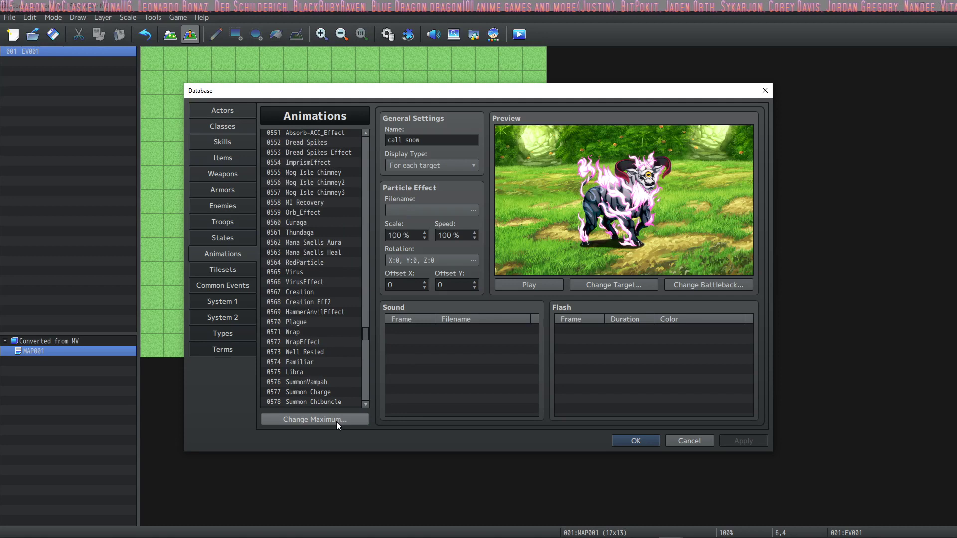
pyautogui.click(336, 421)
pyautogui.click(345, 432)
pyautogui.moveTo(367, 343); pyautogui.dragTo(366, 397)
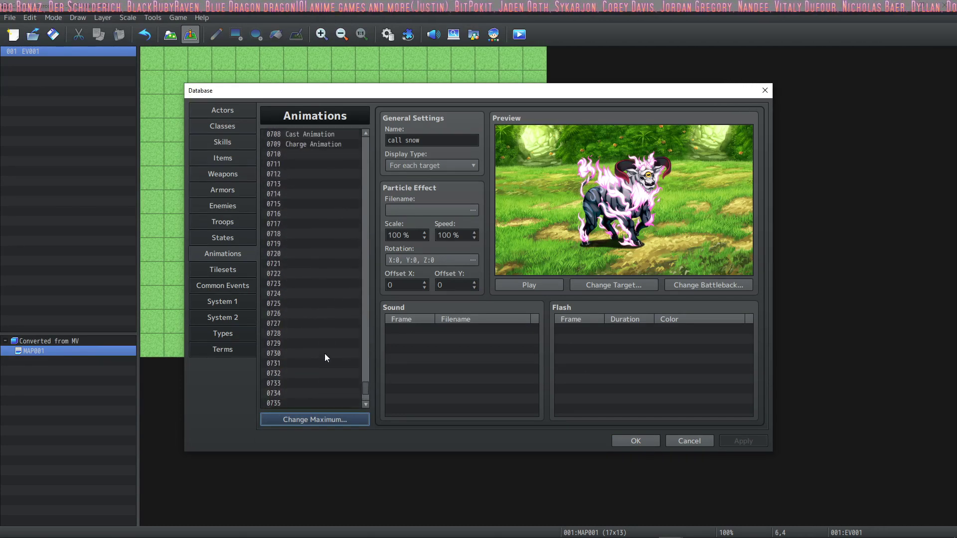
pyautogui.scroll(2, 324, 354)
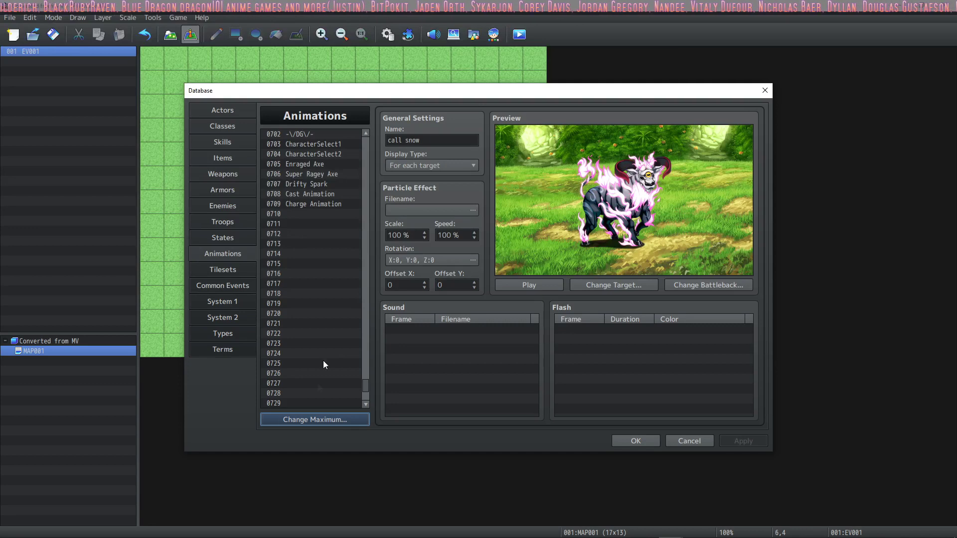
pyautogui.click(312, 214)
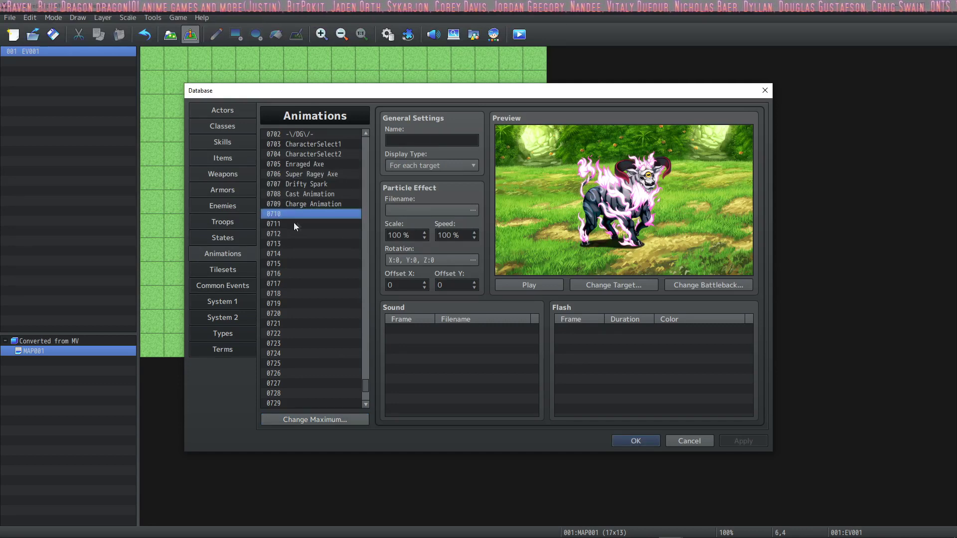
pyautogui.scroll(8, 299, 229)
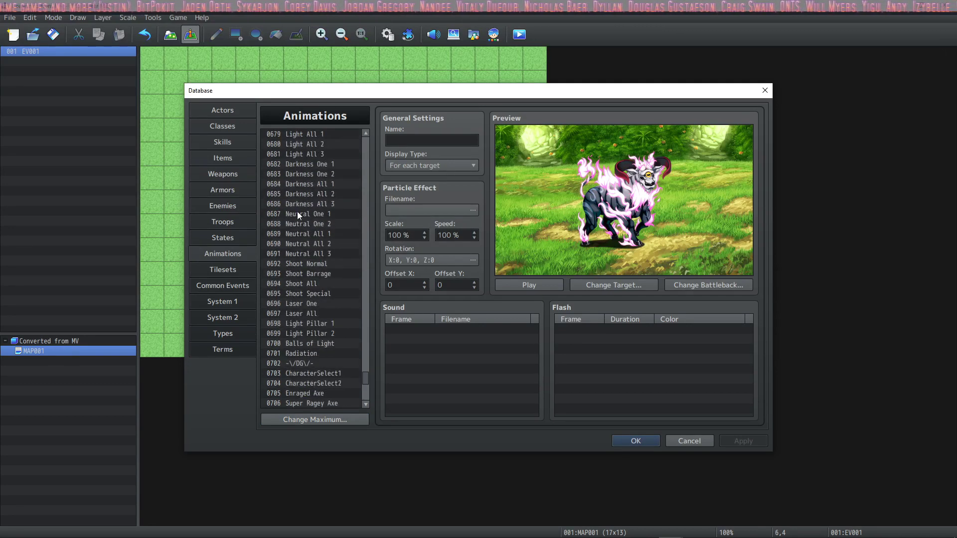
pyautogui.scroll(16, 299, 210)
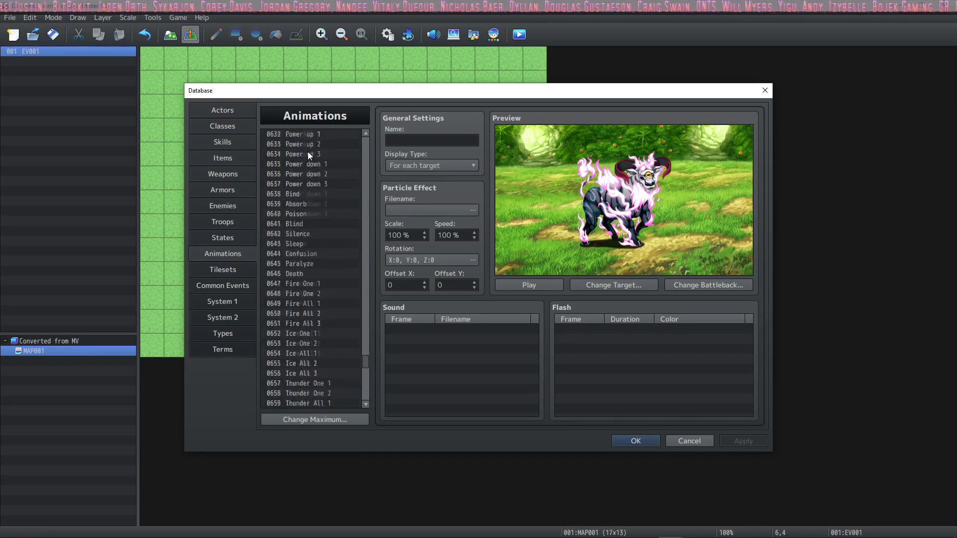
pyautogui.moveTo(367, 362)
pyautogui.mouseDown()
pyautogui.moveTo(366, 383)
pyautogui.moveTo(364, 373)
pyautogui.mouseUp()
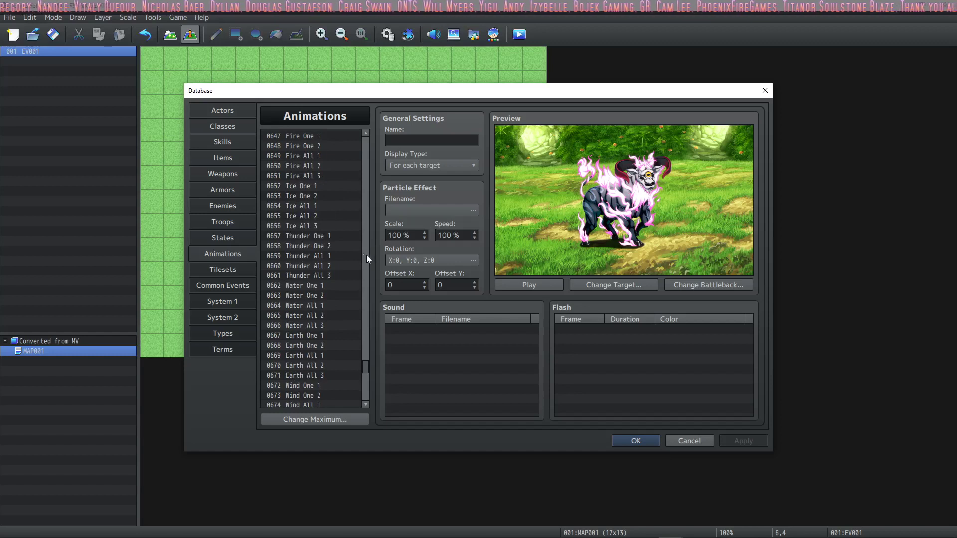
pyautogui.scroll(20, 366, 255)
pyautogui.click(310, 325)
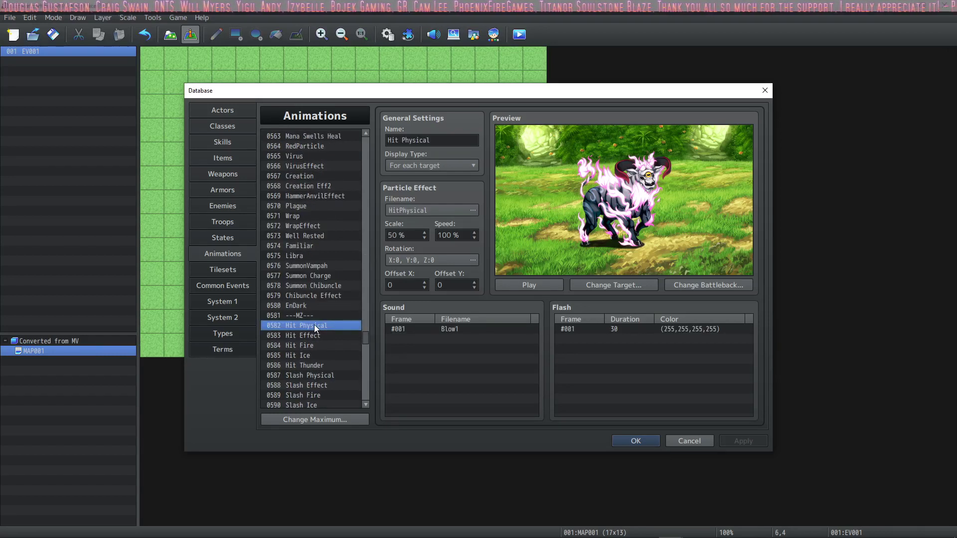
pyautogui.rightClick(314, 324)
pyautogui.click(310, 331)
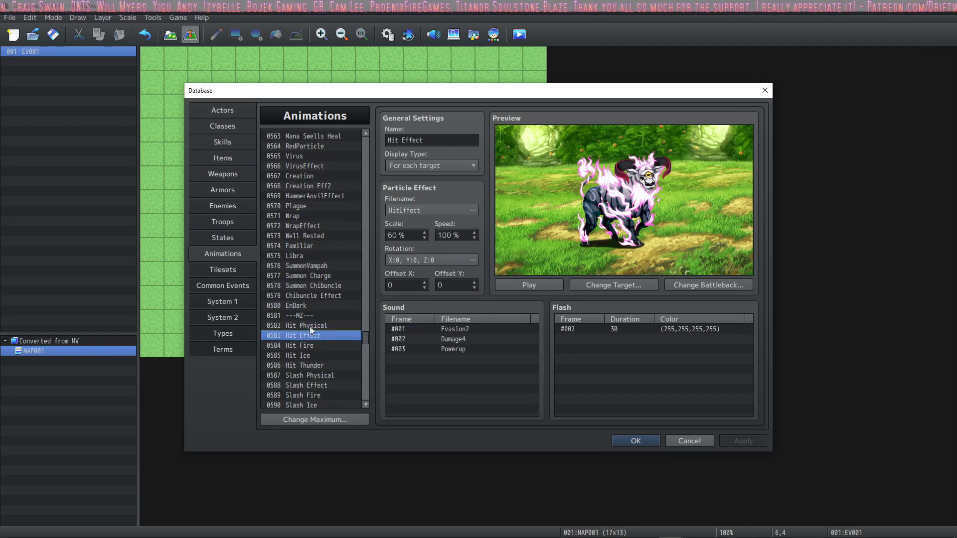
pyautogui.click(311, 326)
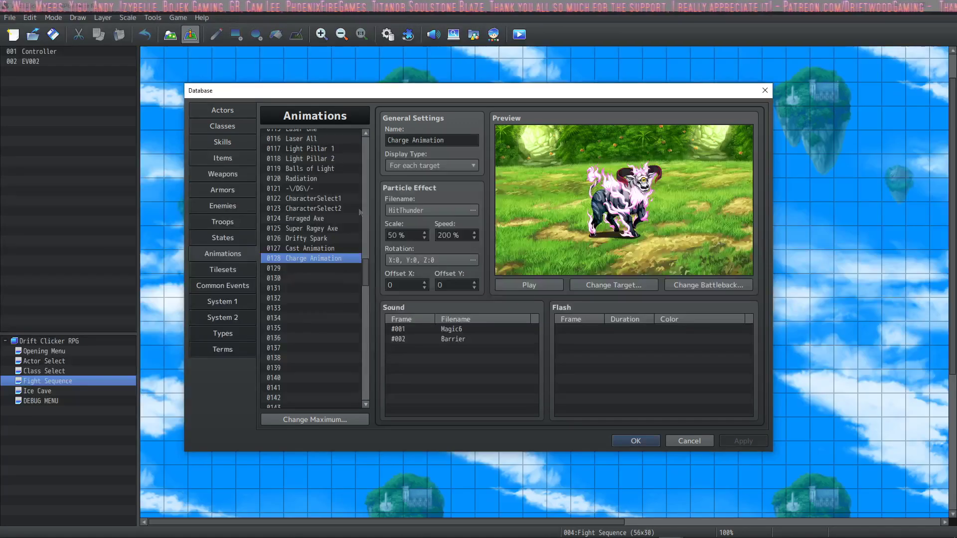
# - Select animations 0001 through 0128 Charge Animation and preview Hit Physical
pyautogui.moveTo(365, 271)
pyautogui.mouseDown()
pyautogui.moveTo(379, 153)
pyautogui.moveTo(368, 145)
pyautogui.moveTo(367, 282)
pyautogui.mouseUp()
pyautogui.click(344, 135)
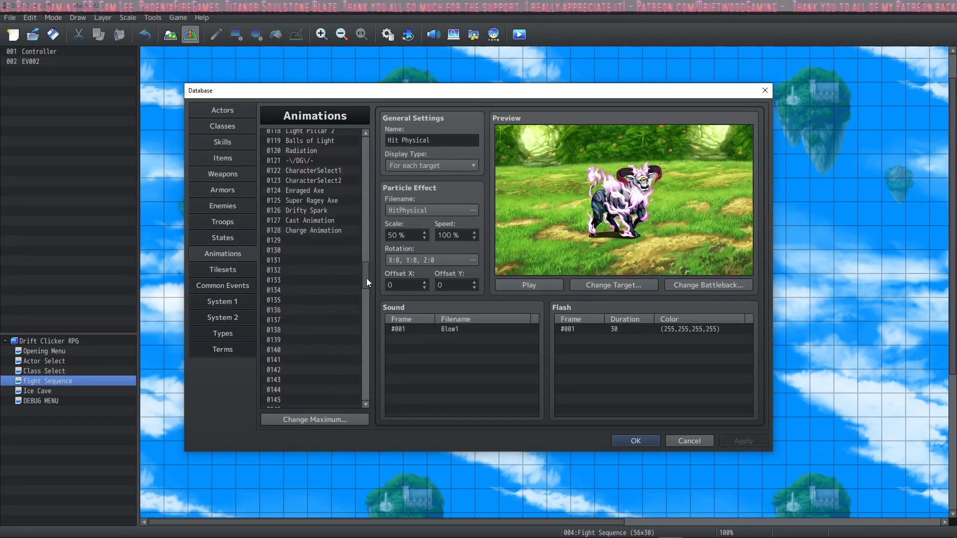
pyautogui.keyDown('shift'); pyautogui.click(339, 230); pyautogui.keyUp('shift')
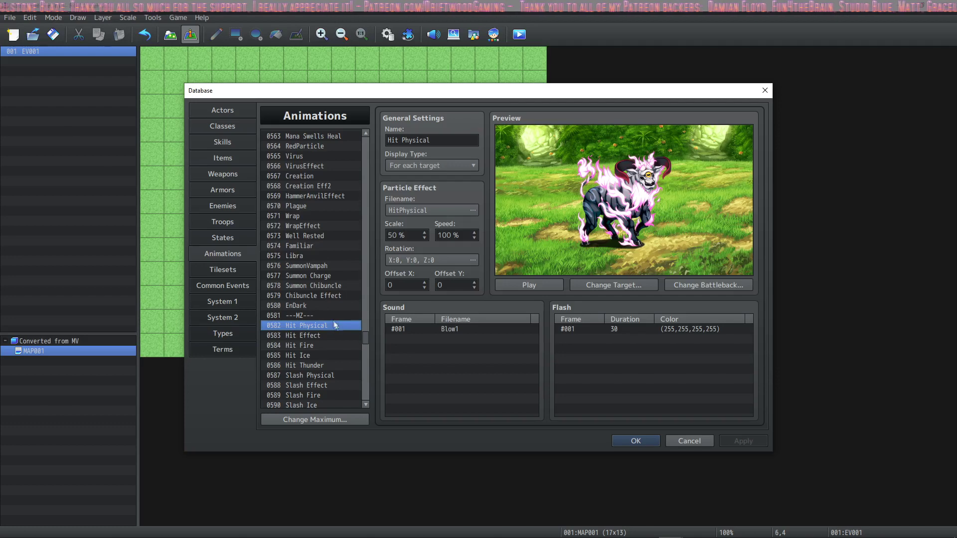
pyautogui.click(548, 286)
# - Preview the appended Hit Thunder, 0587 Slash Physical, 0590 Slash Ice and 0592 Pierce Physical animations
pyautogui.scroll(-2, 314, 299)
pyautogui.click(314, 295)
pyautogui.click(526, 284)
pyautogui.click(351, 306)
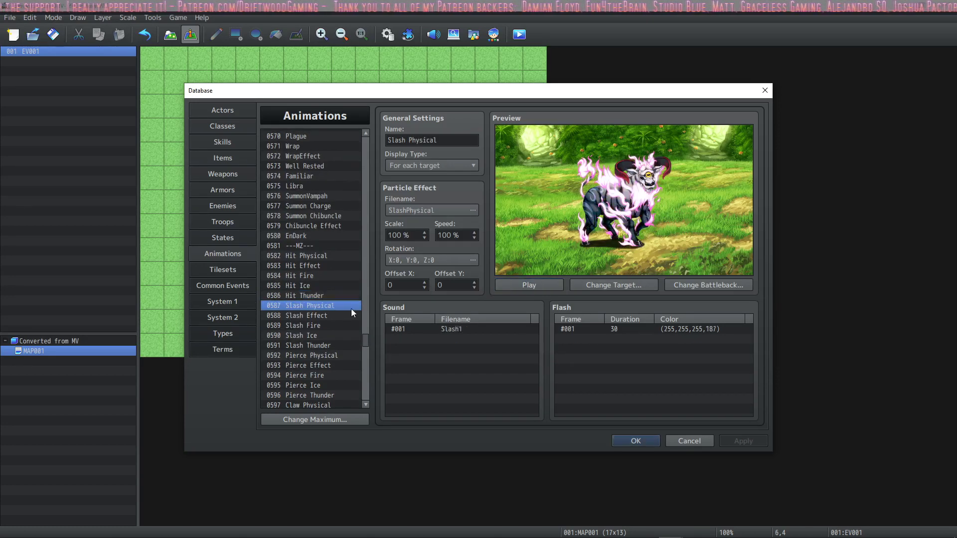
pyautogui.click(534, 286)
pyautogui.click(319, 336)
pyautogui.click(537, 287)
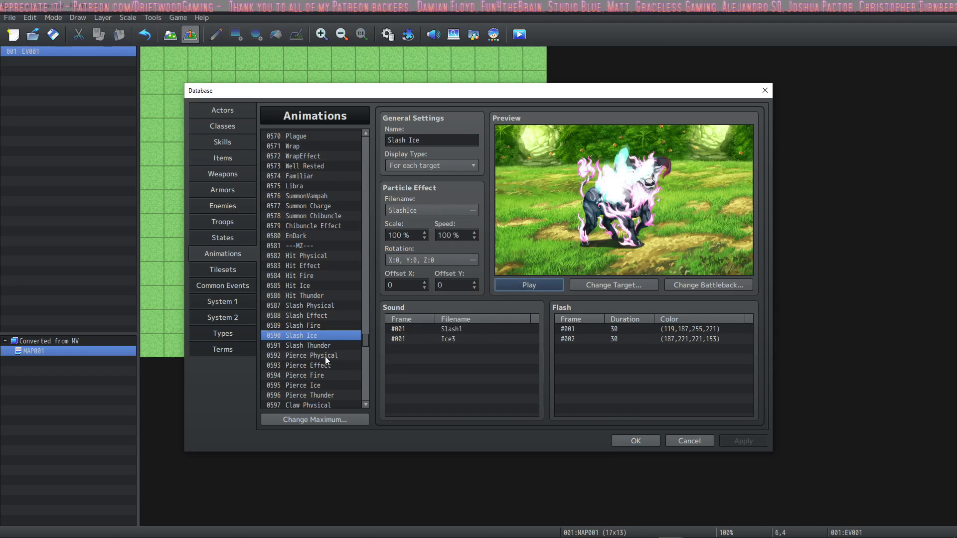
pyautogui.click(324, 355)
pyautogui.click(530, 285)
# - Preview 0596 Pierce Thunder, 0599 Claw Fire and 0603 Hit Special 2, then inspect 0609 Claw Special
pyautogui.scroll(-2, 339, 341)
pyautogui.click(322, 335)
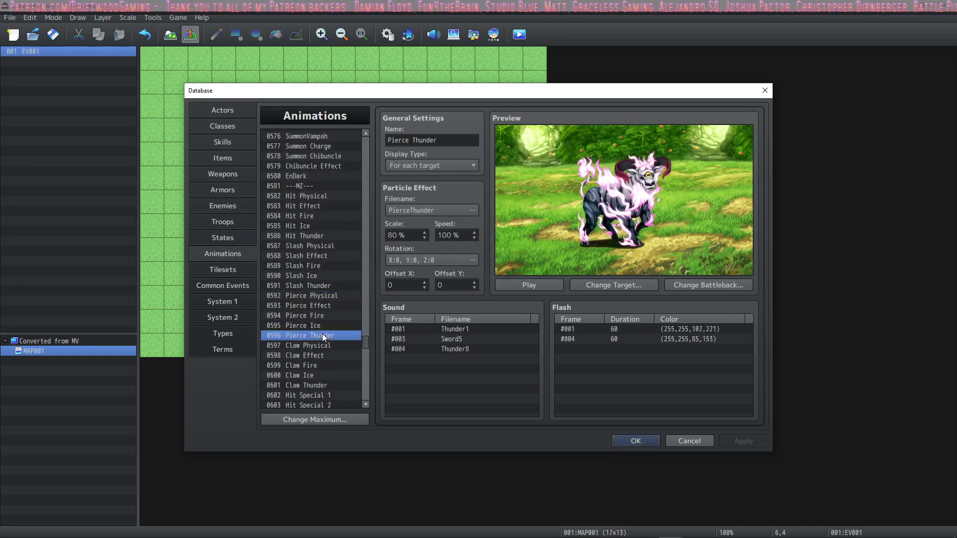
pyautogui.click(522, 285)
pyautogui.click(319, 365)
pyautogui.click(528, 285)
pyautogui.scroll(-2, 325, 349)
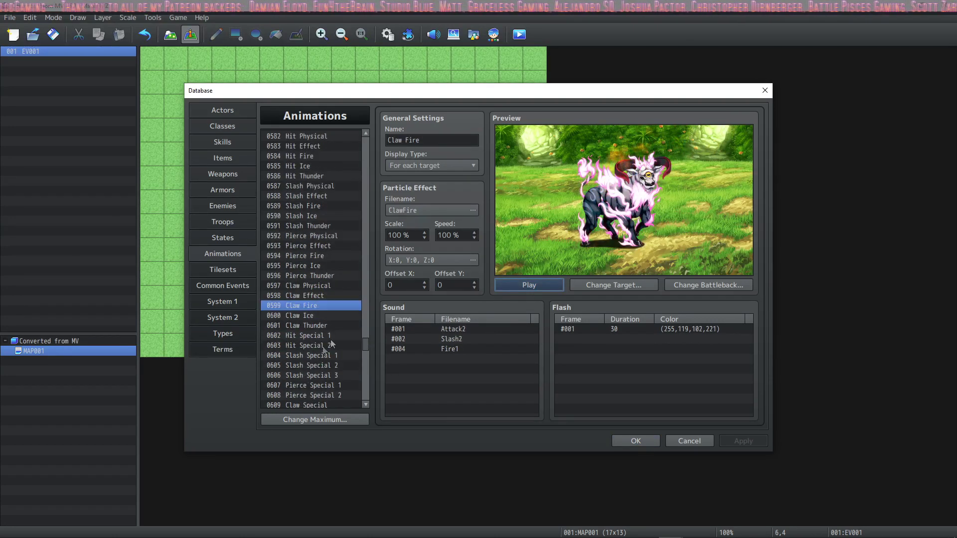
pyautogui.click(329, 346)
pyautogui.click(536, 286)
pyautogui.scroll(-2, 315, 352)
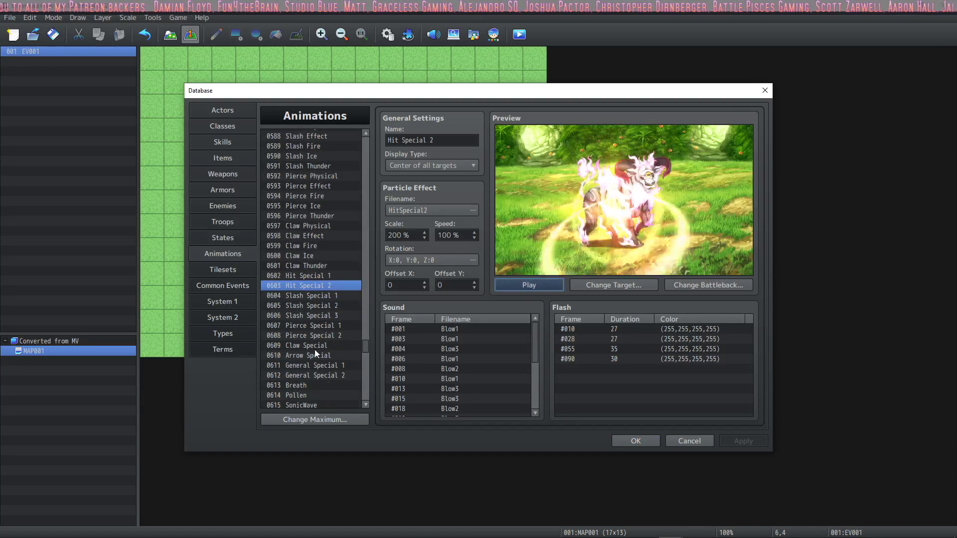
pyautogui.click(315, 349)
pyautogui.moveTo(403, 304)
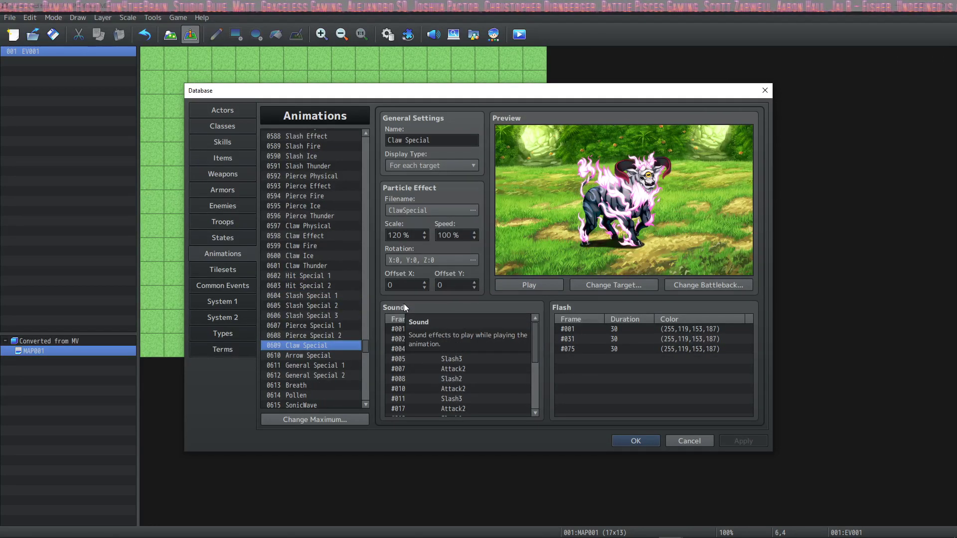
# - Preview the old MV animation 0299 Guarding Light and select 0182 Frost Shot
pyautogui.moveTo(367, 348); pyautogui.dragTo(365, 244)
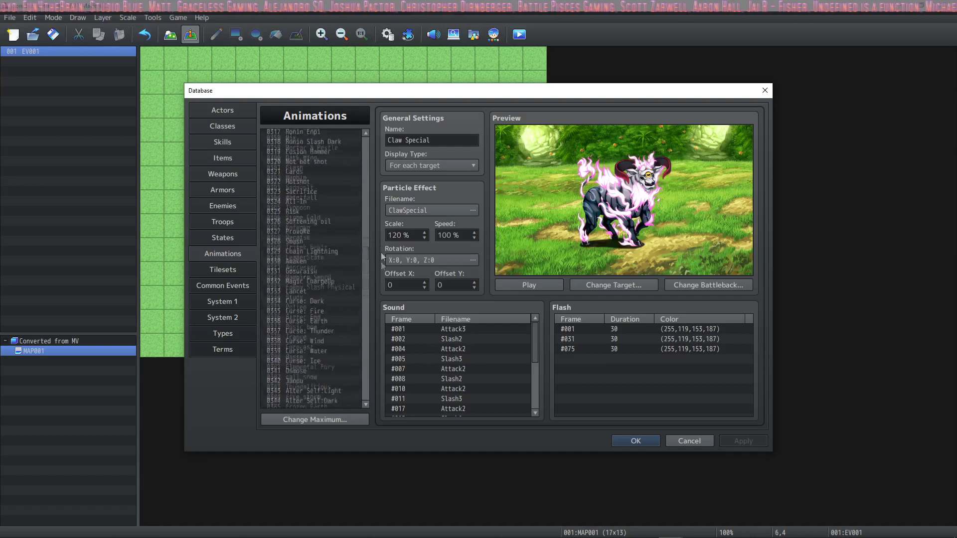
pyautogui.click(313, 226)
pyautogui.click(540, 288)
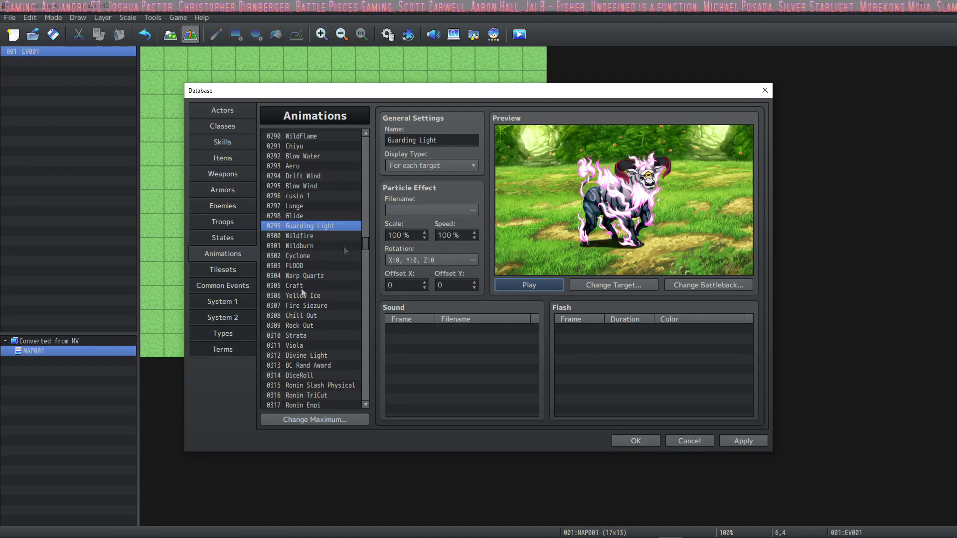
pyautogui.moveTo(368, 244); pyautogui.dragTo(366, 205)
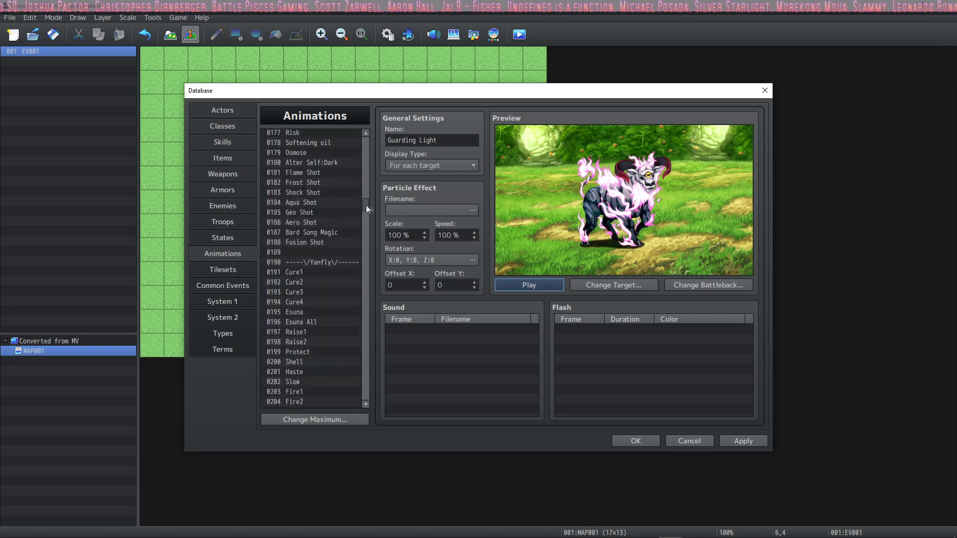
pyautogui.click(302, 183)
# - Close the Database and add a Show Animation command to the map event EV001
pyautogui.click(636, 441)
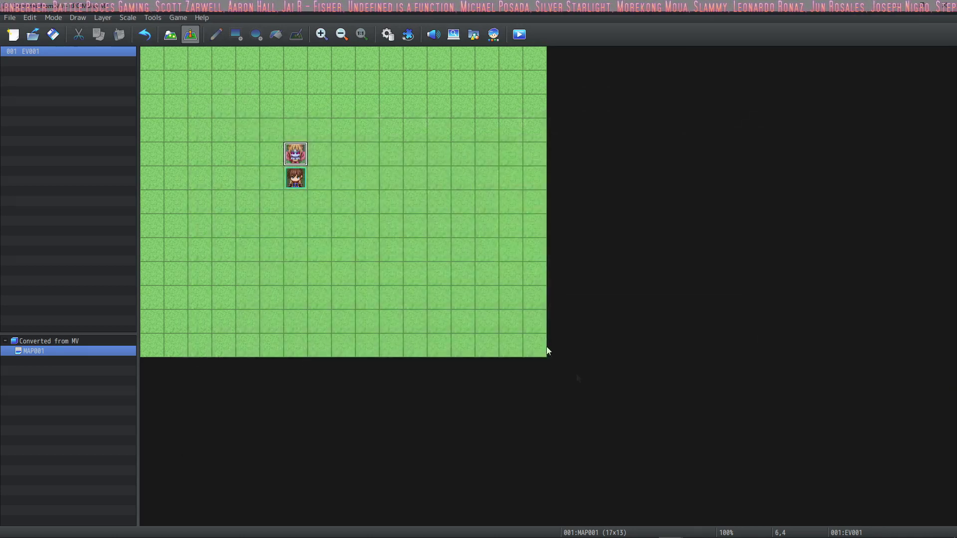
pyautogui.doubleClick(297, 157)
pyautogui.rightClick(473, 216)
pyautogui.click(485, 228)
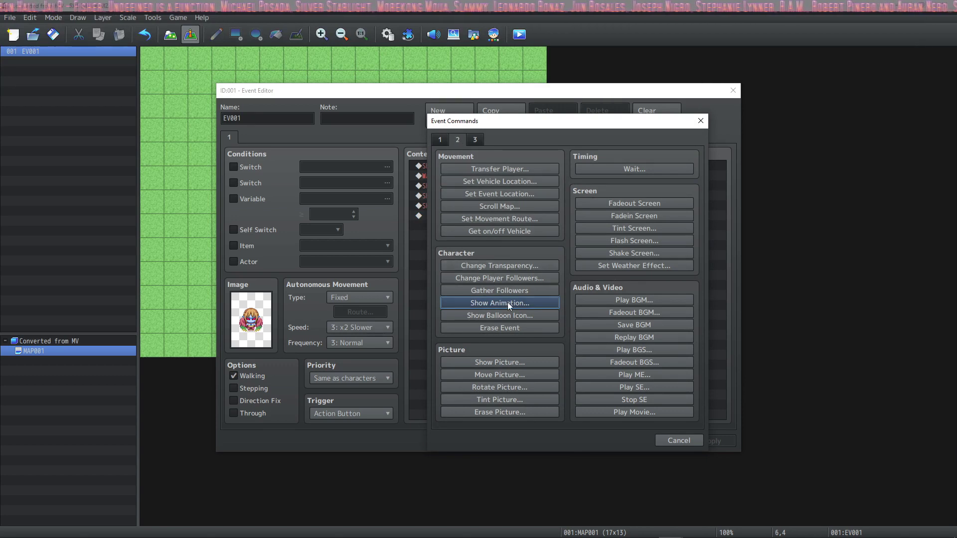
pyautogui.click(500, 303)
# - Browse the animation picker, previewing 0578 Summon Chibuncle, 0590 Slash Ice, 0586 Hit Thunder and 0569 HammerAnvilEffect
pyautogui.click(595, 295)
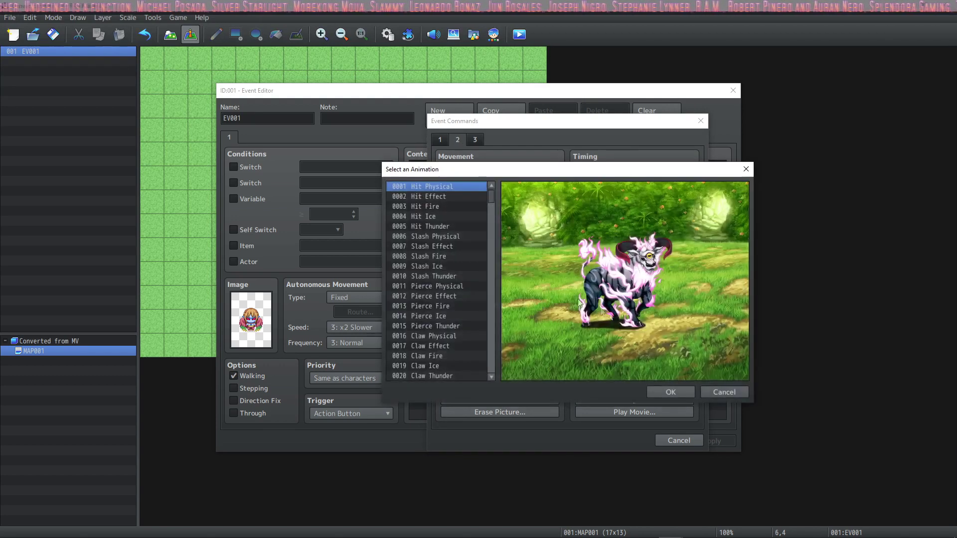
pyautogui.moveTo(463, 256); pyautogui.dragTo(438, 336)
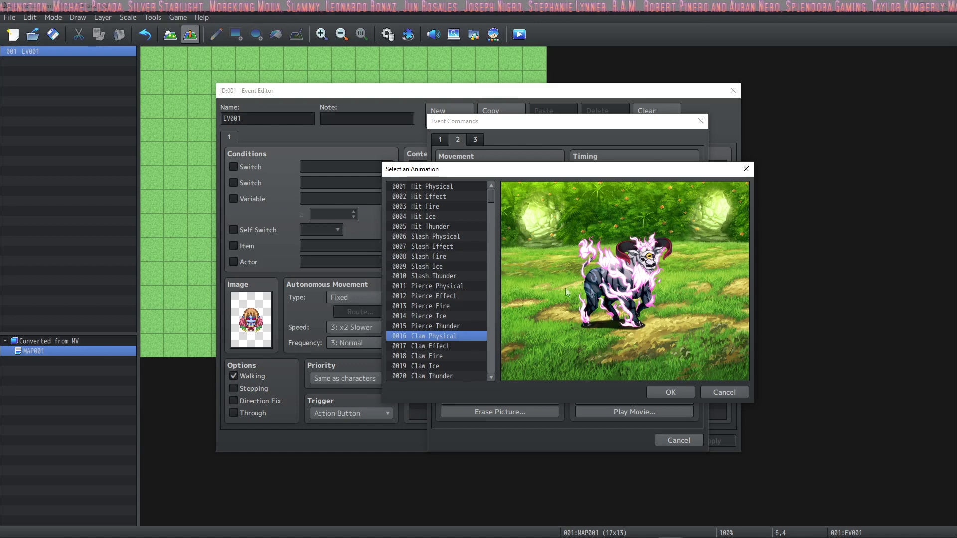
pyautogui.moveTo(492, 202); pyautogui.dragTo(441, 351)
pyautogui.click(441, 351)
pyautogui.scroll(-4, 463, 331)
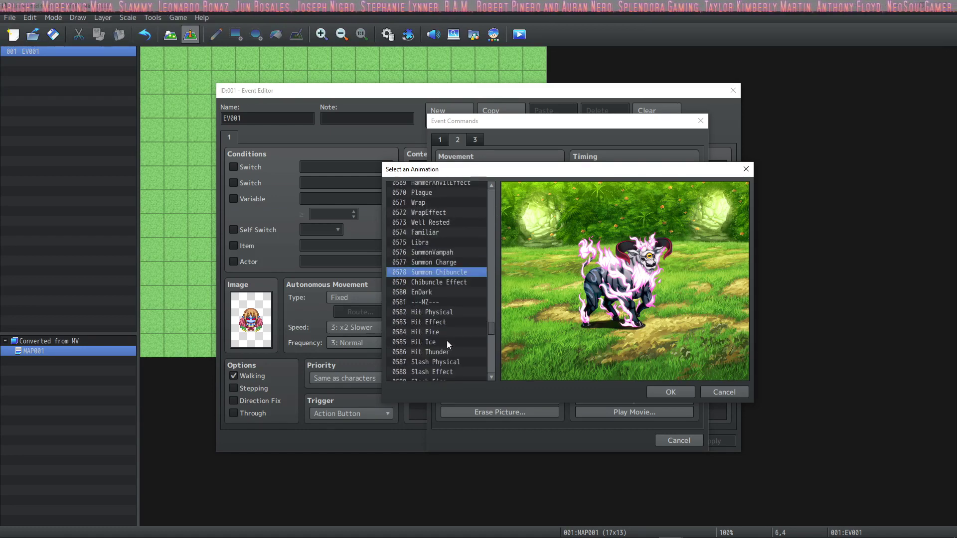
pyautogui.click(450, 352)
pyautogui.scroll(-4, 450, 352)
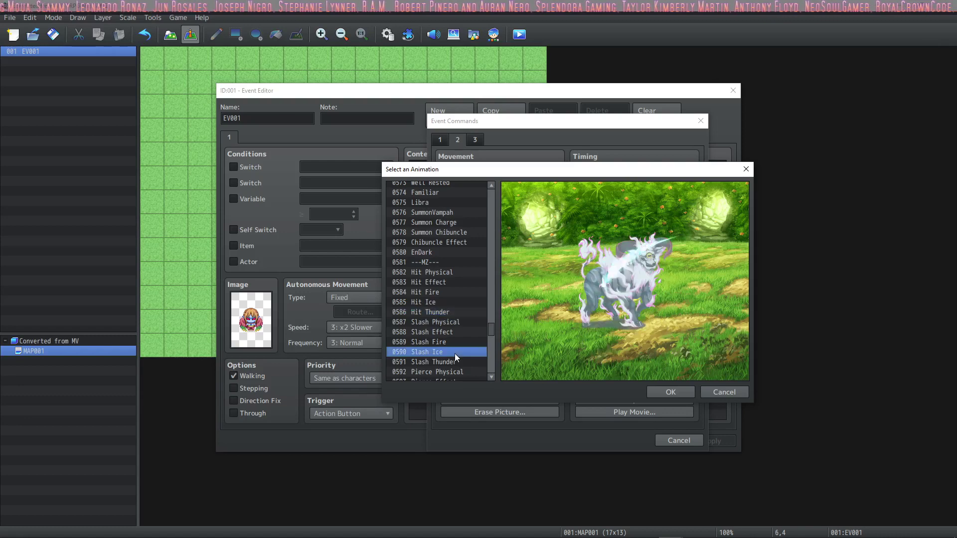
pyautogui.scroll(2, 451, 329)
pyautogui.click(447, 271)
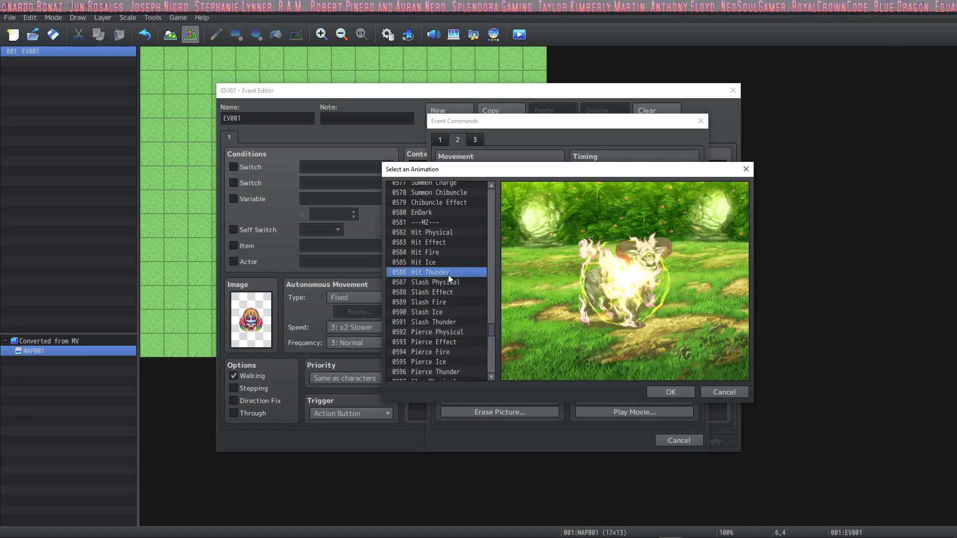
pyautogui.scroll(13, 447, 272)
pyautogui.click(442, 253)
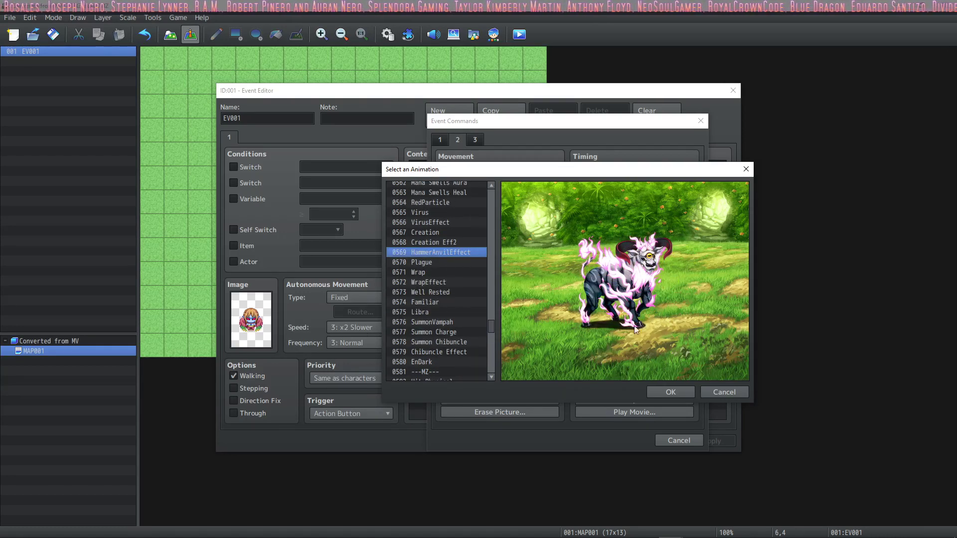
pyautogui.click(670, 393)
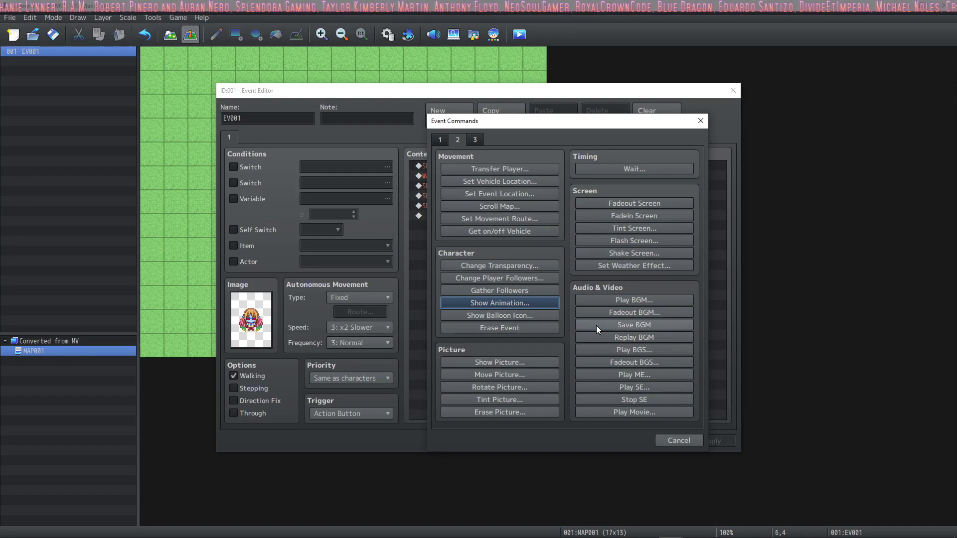